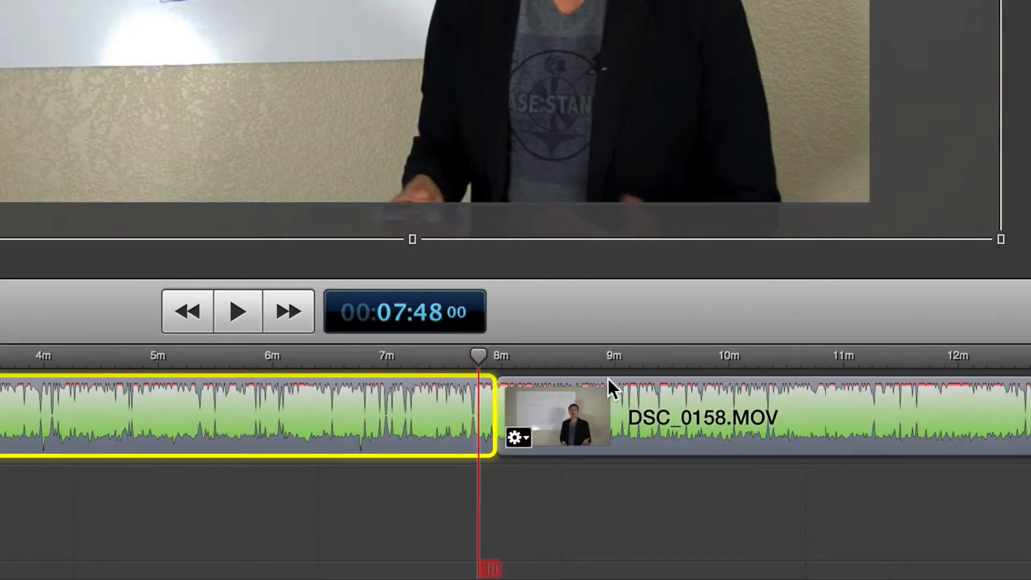
# - Move the DSC_0158.MOV clip away from the preceding clip, leaving a gap between them on the timeline
pyautogui.moveTo(602, 439); pyautogui.dragTo(652, 417)
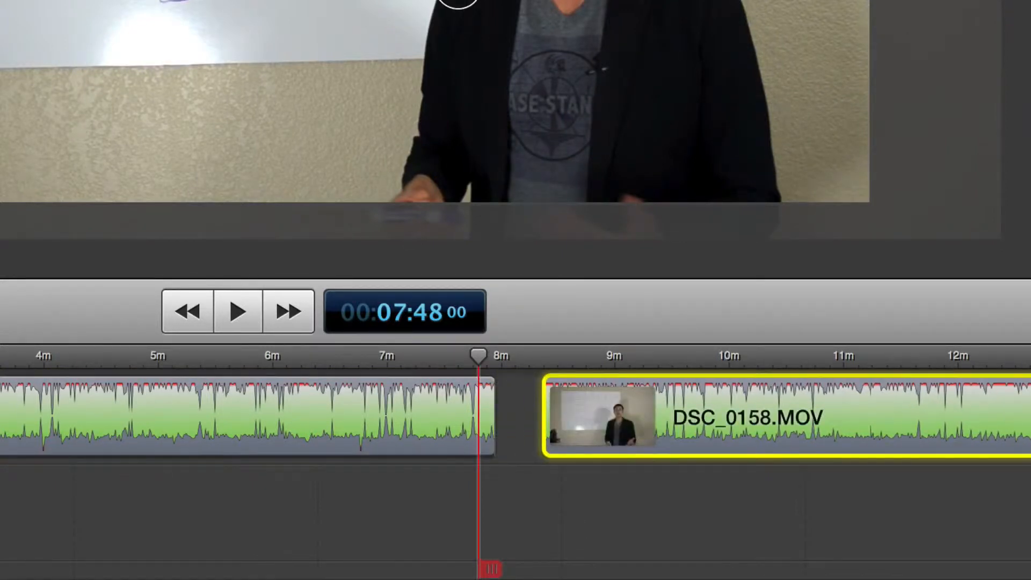
pyautogui.press('super+equal')
pyautogui.press('super+equal')
pyautogui.press('super+equal')
pyautogui.hscroll(15, 442, 423)
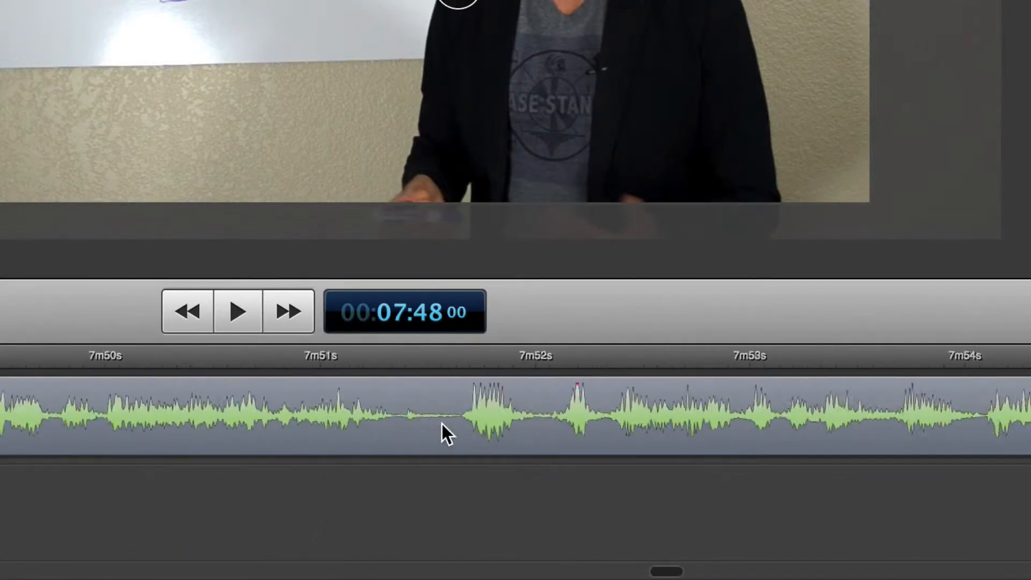
pyautogui.hscroll(2, 444, 433)
pyautogui.hscroll(-10, 444, 433)
pyautogui.moveTo(660, 408)
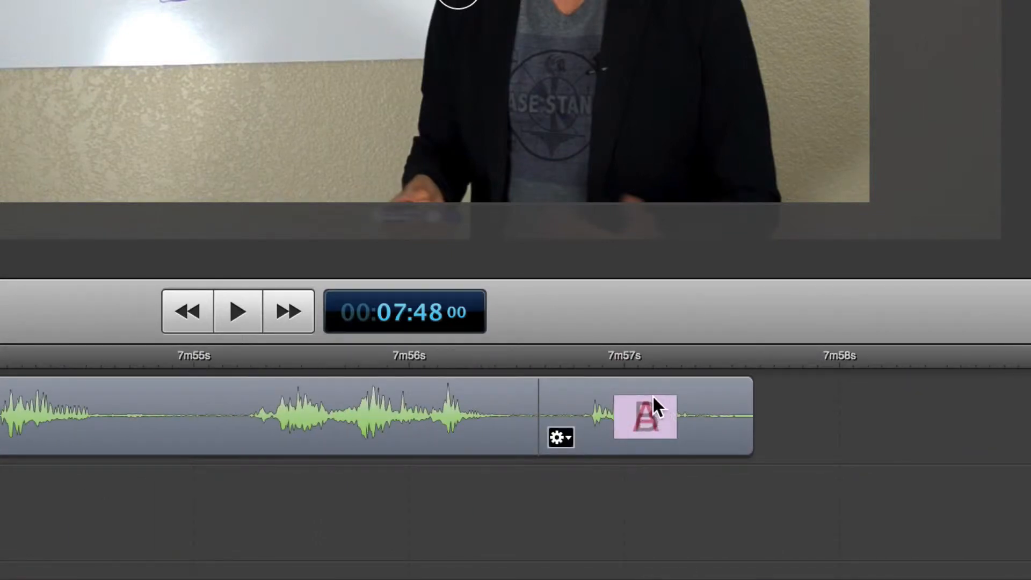
# - Browse the available transition styles for the first clip's ending transition in the Transitions Inspector
pyautogui.click(567, 434)
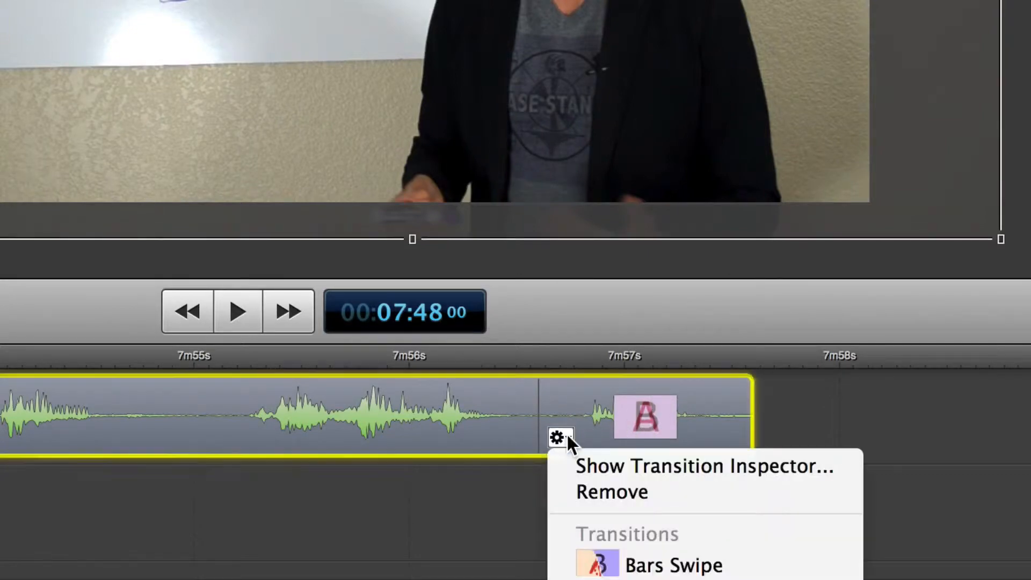
pyautogui.click(585, 468)
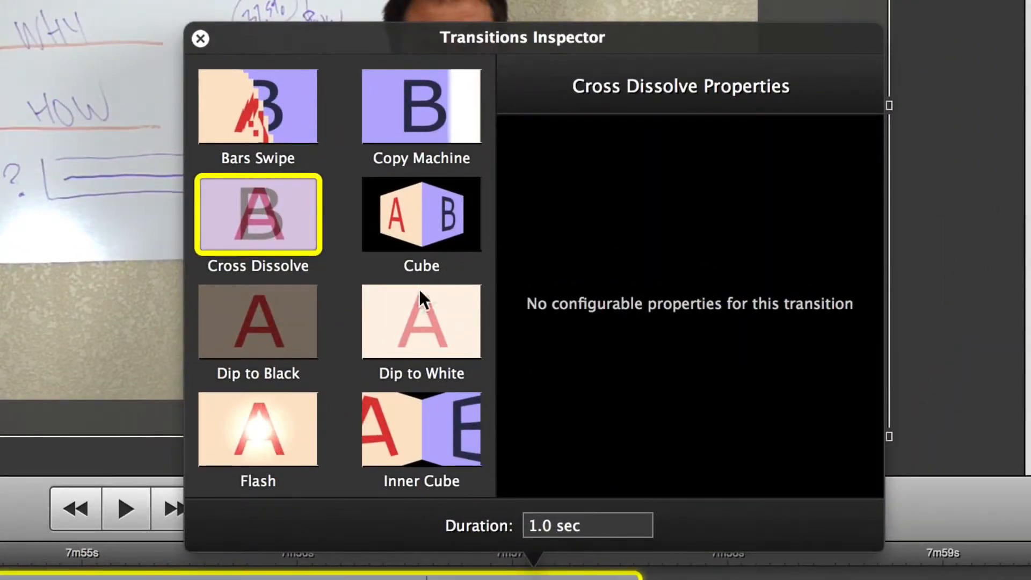
pyautogui.scroll(-10, 408, 302)
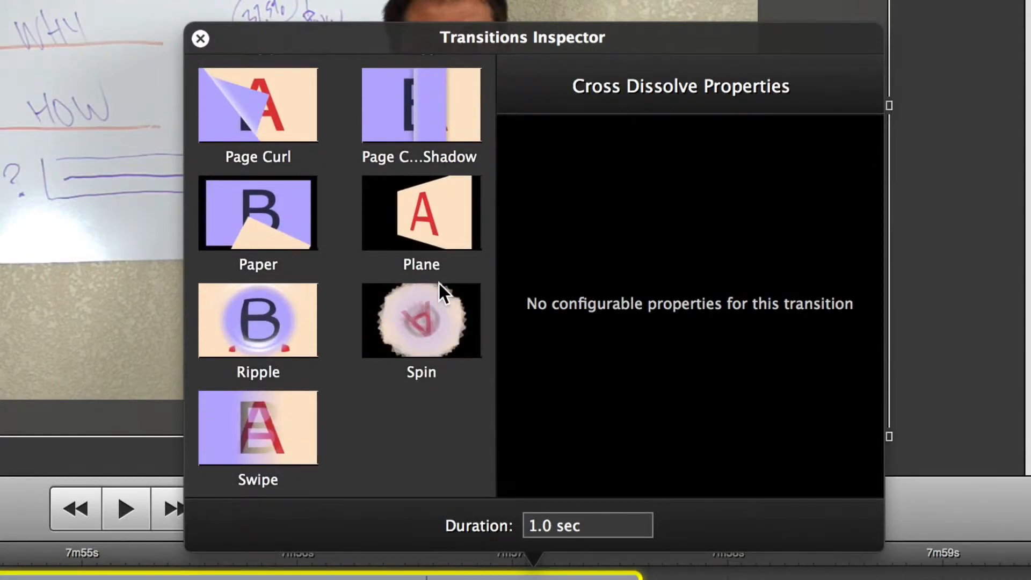
pyautogui.scroll(10, 439, 282)
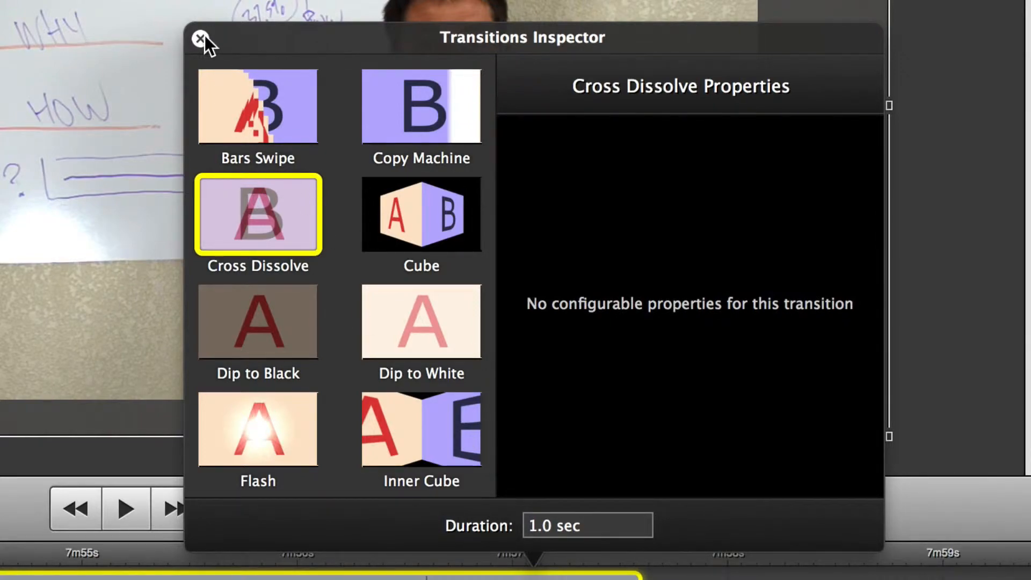
pyautogui.click(200, 39)
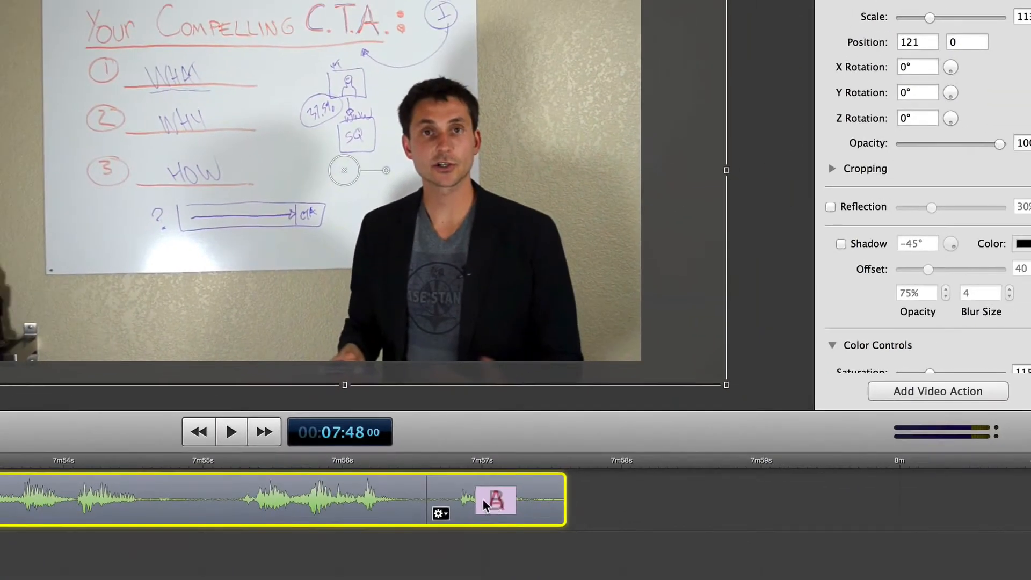
# - Remove the first clip's ending Cross Dissolve transition and close the gap before DSC_0158.MOV
pyautogui.rightClick(482, 499)
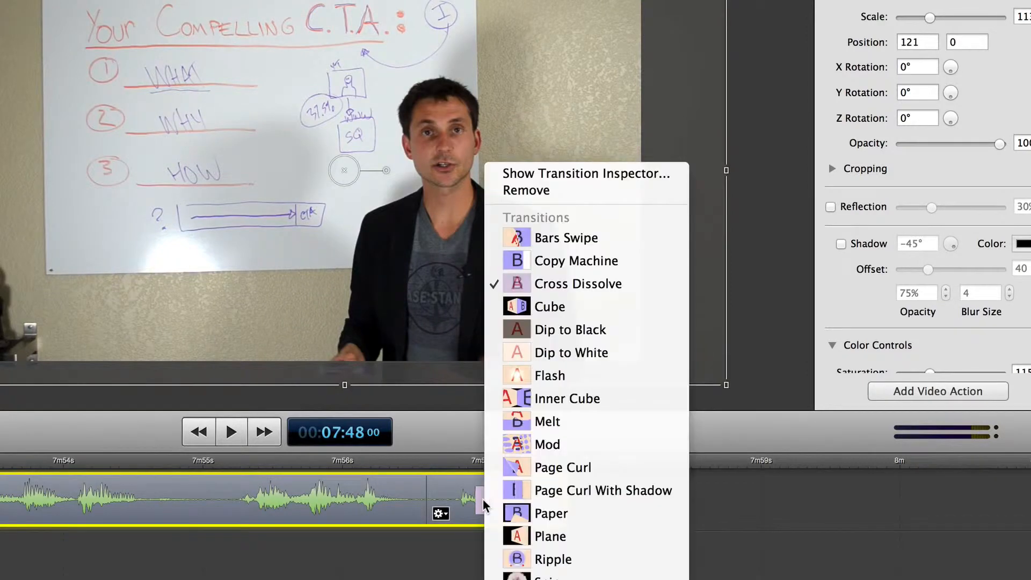
pyautogui.click(526, 191)
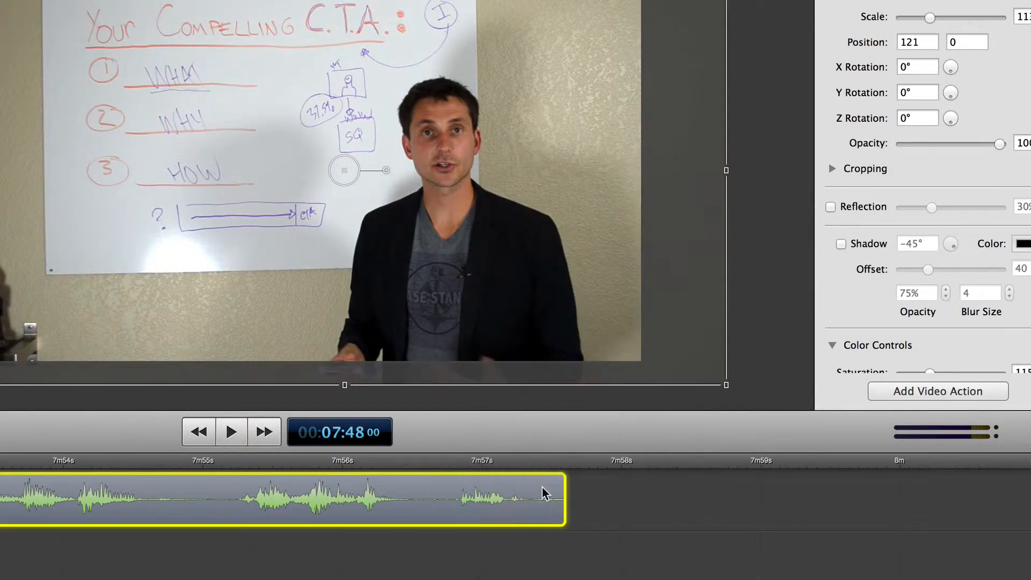
pyautogui.click(679, 504)
pyautogui.press('Delete')
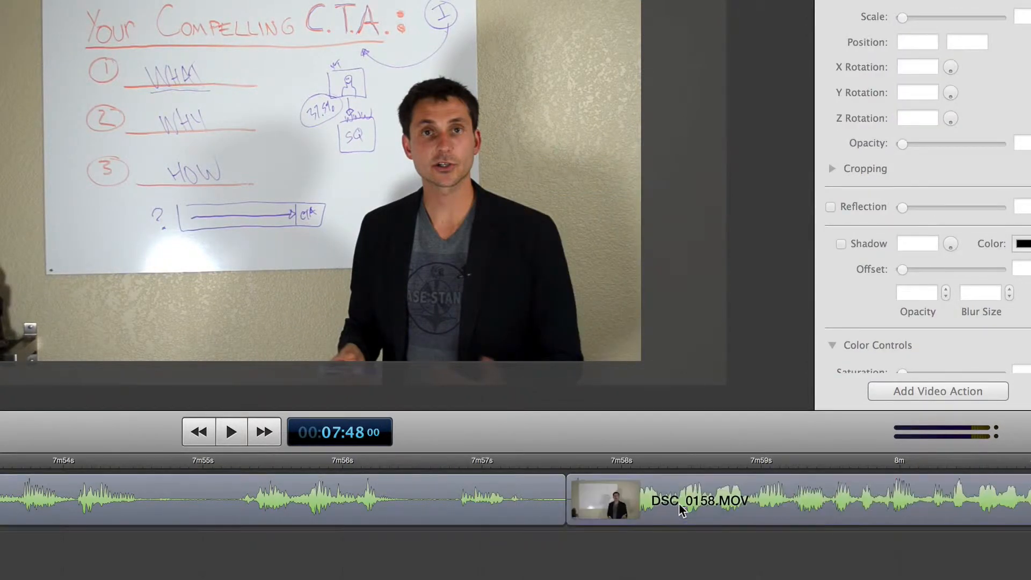
# - Scrub and play across the cut between the two clips to review the change in framing
pyautogui.click(612, 508)
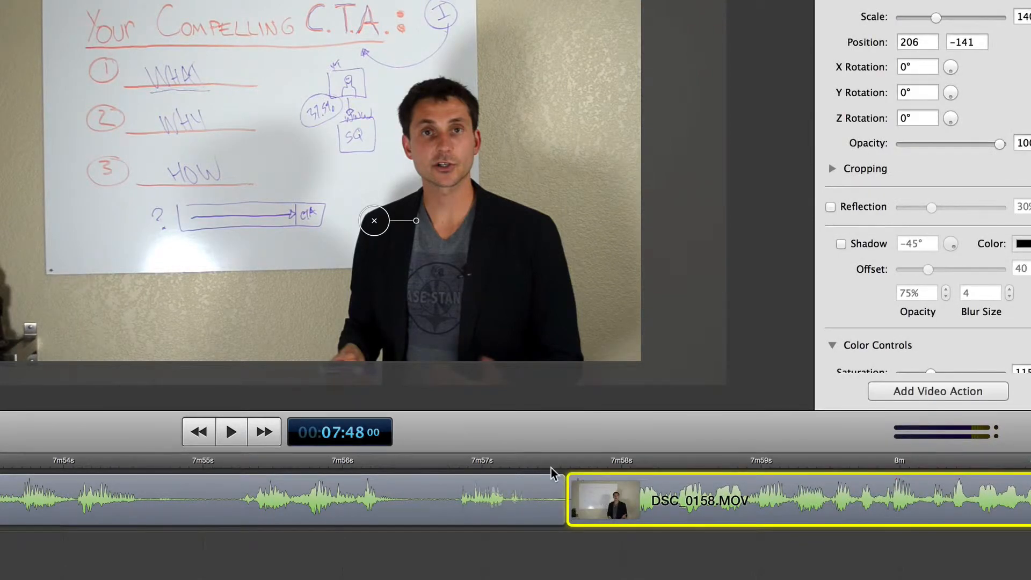
pyautogui.click(523, 460)
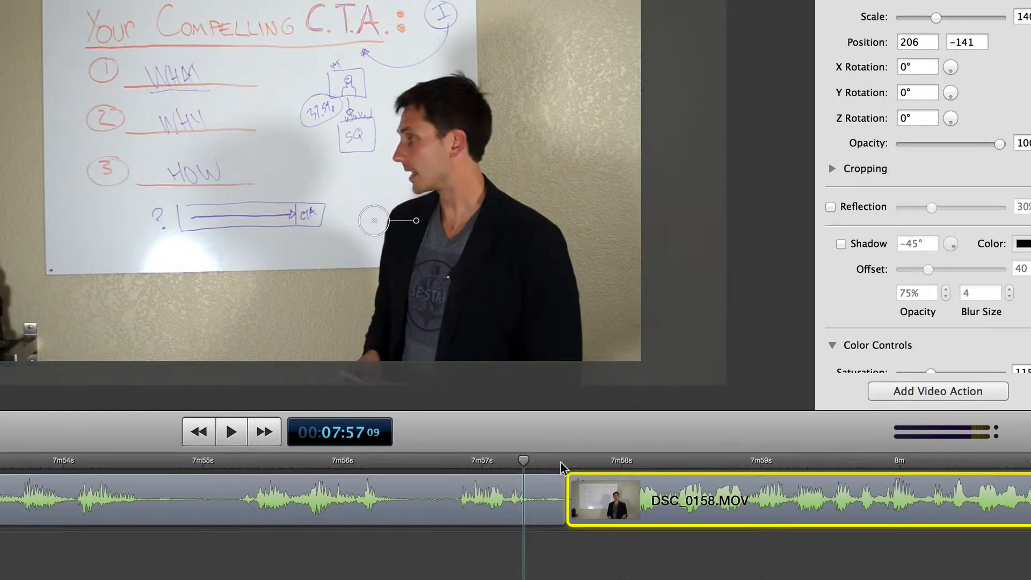
pyautogui.moveTo(533, 460); pyautogui.dragTo(639, 460)
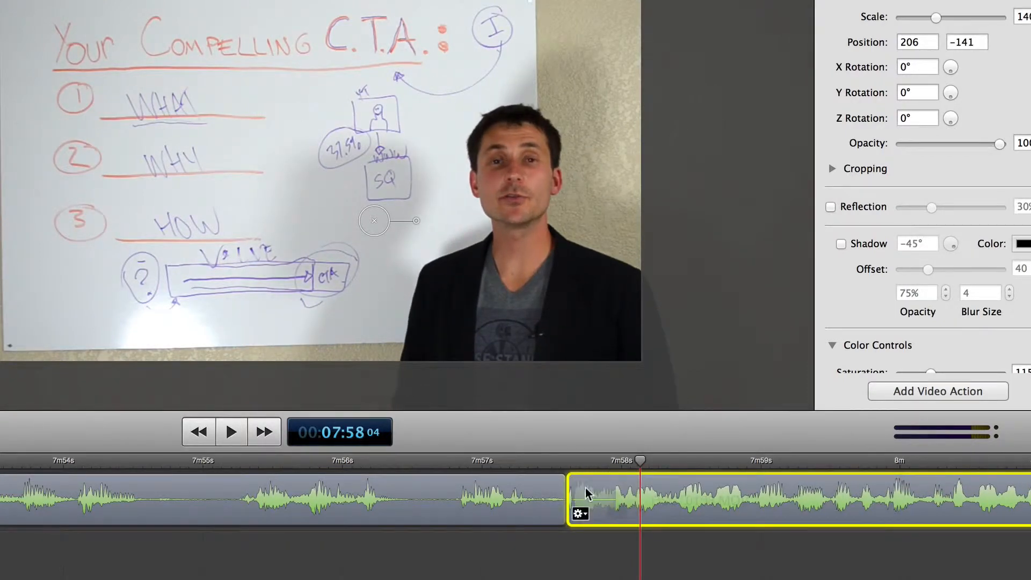
pyautogui.click(556, 461)
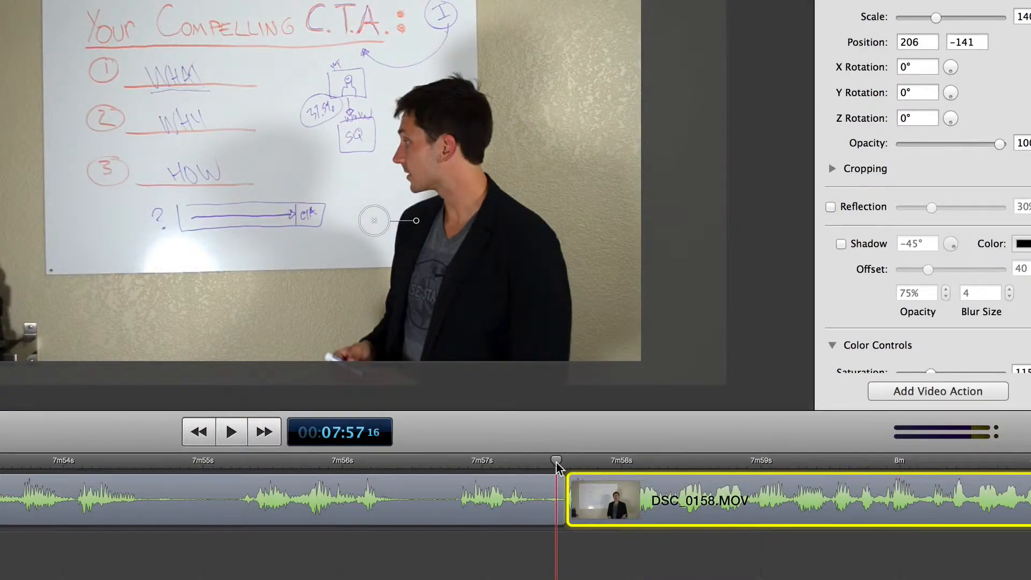
pyautogui.click(475, 460)
pyautogui.press('space')
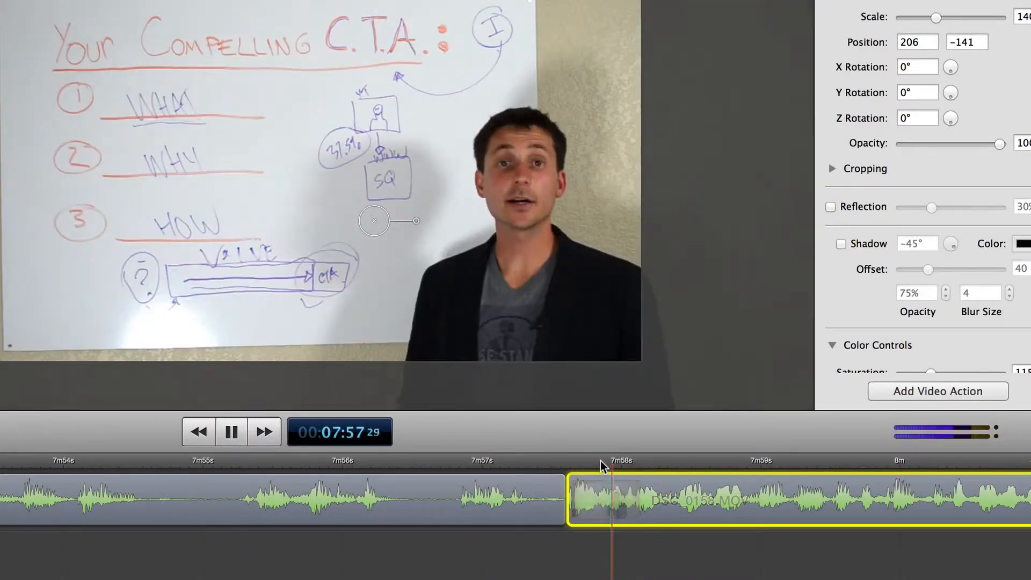
pyautogui.press('space')
# - Increase the DSC_0158.MOV clip's scale to about 150% and compare the frames on either side of the cut
pyautogui.click(566, 460)
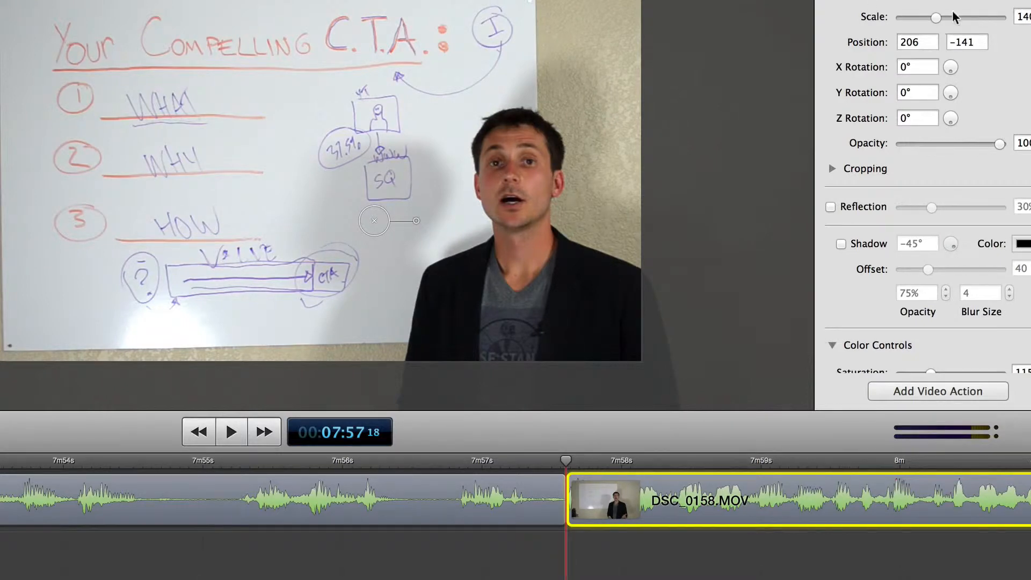
pyautogui.moveTo(935, 18)
pyautogui.mouseDown()
pyautogui.moveTo(966, 21)
pyautogui.moveTo(939, 18)
pyautogui.mouseUp()
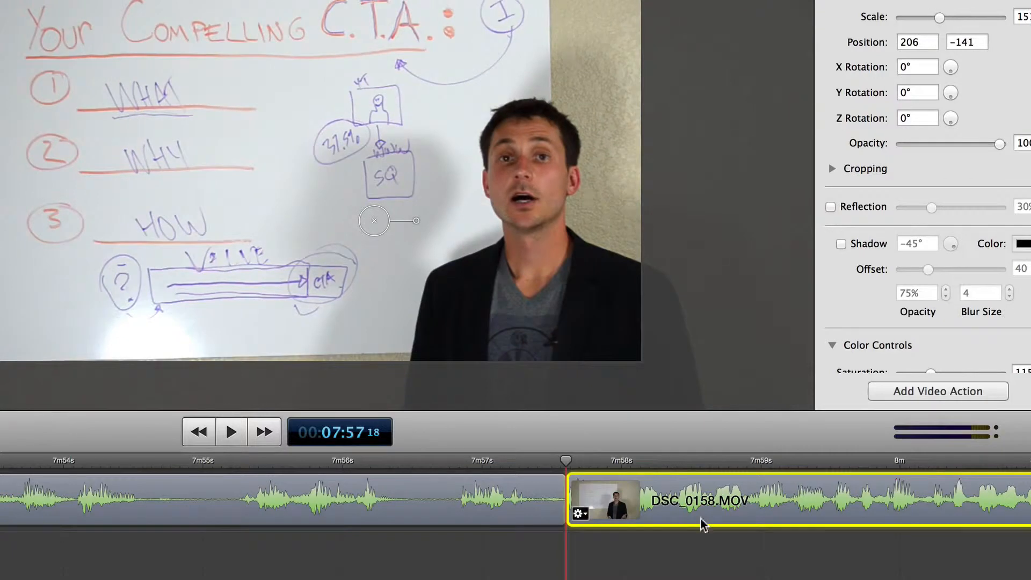
pyautogui.click(518, 466)
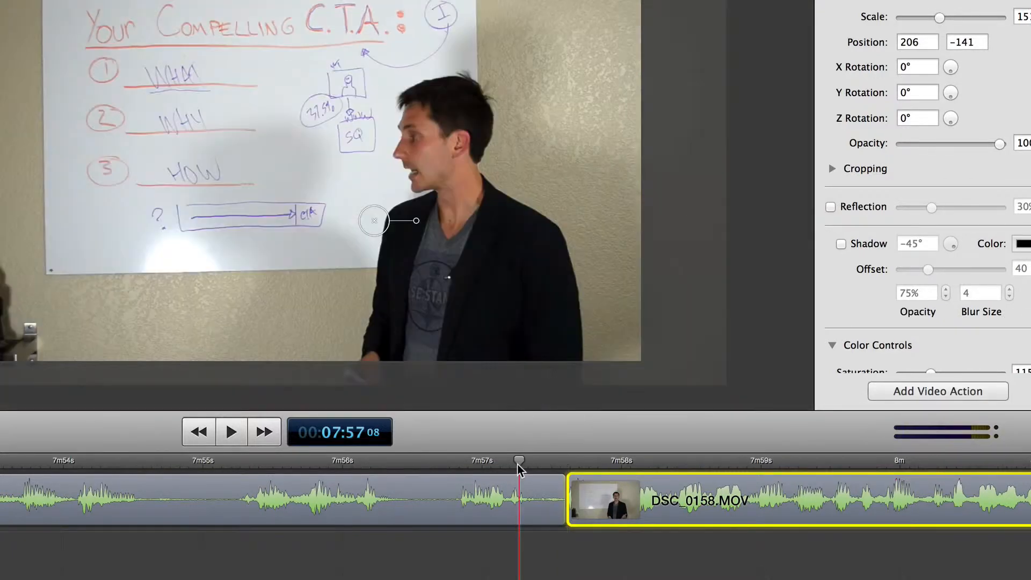
pyautogui.click(589, 461)
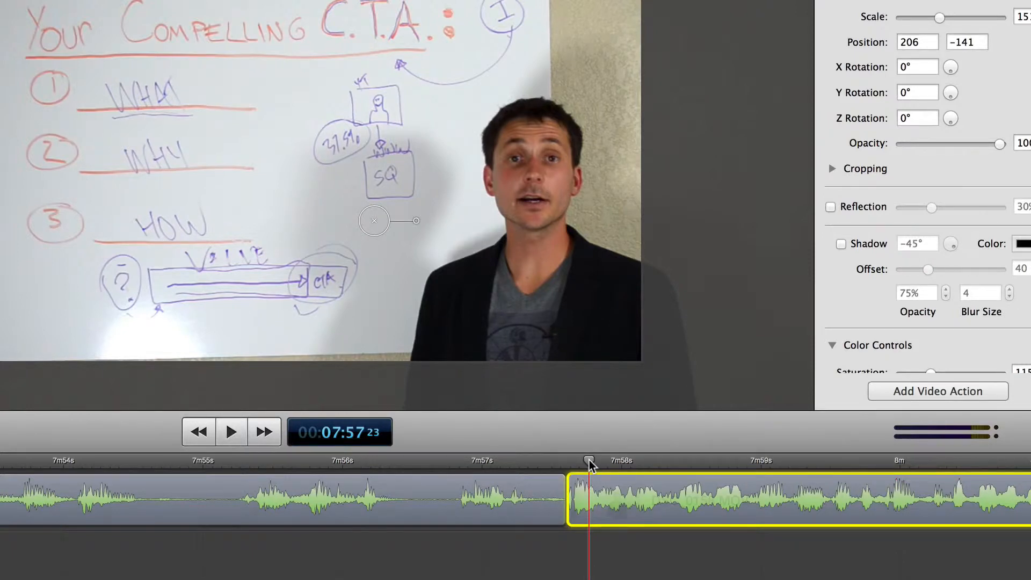
# - Add an ending transition to the DSC_0158.MOV clip at the end of the timeline
pyautogui.hscroll(10, 830, 507)
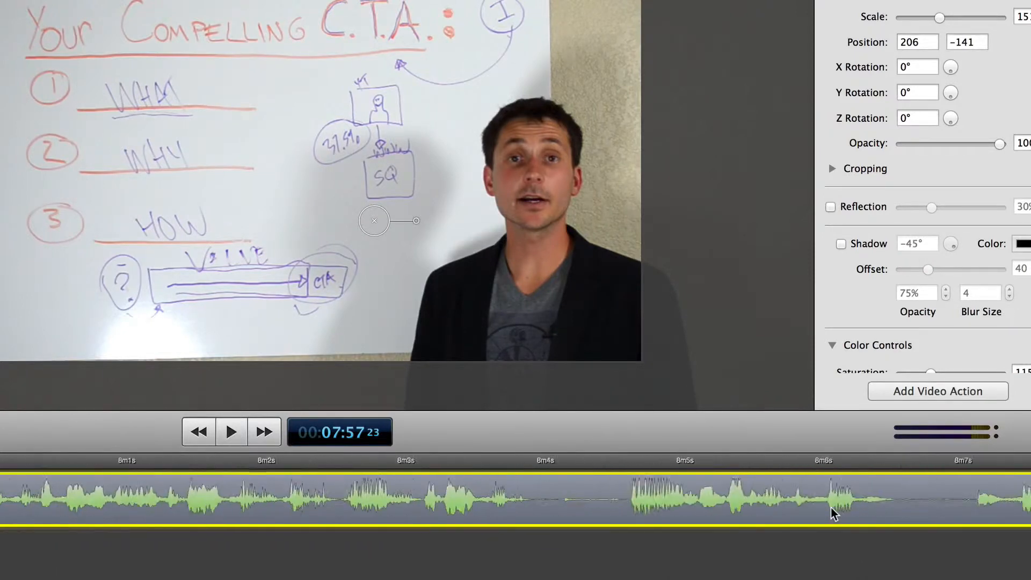
pyautogui.hscroll(20, 830, 507)
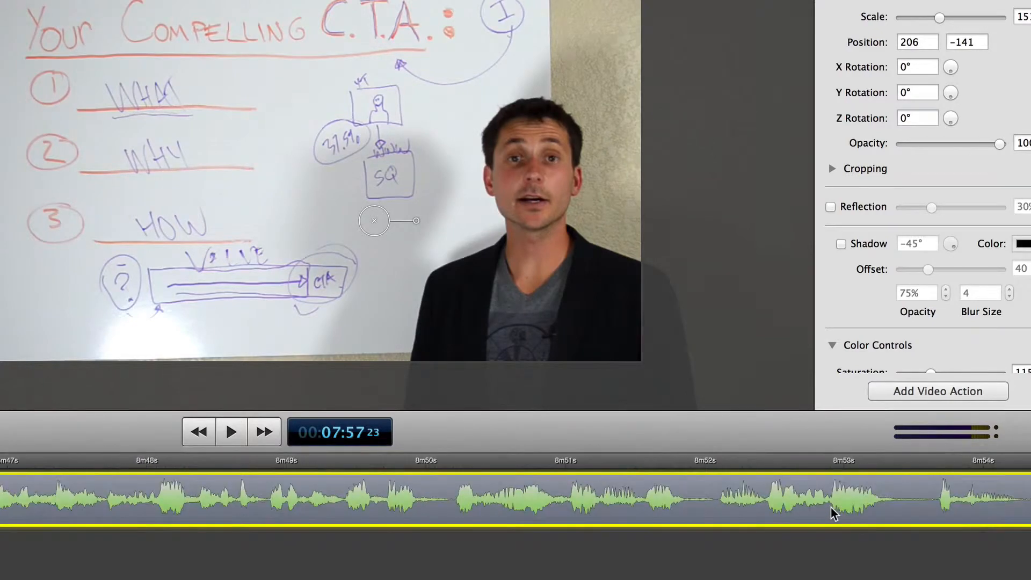
pyautogui.hscroll(10, 830, 508)
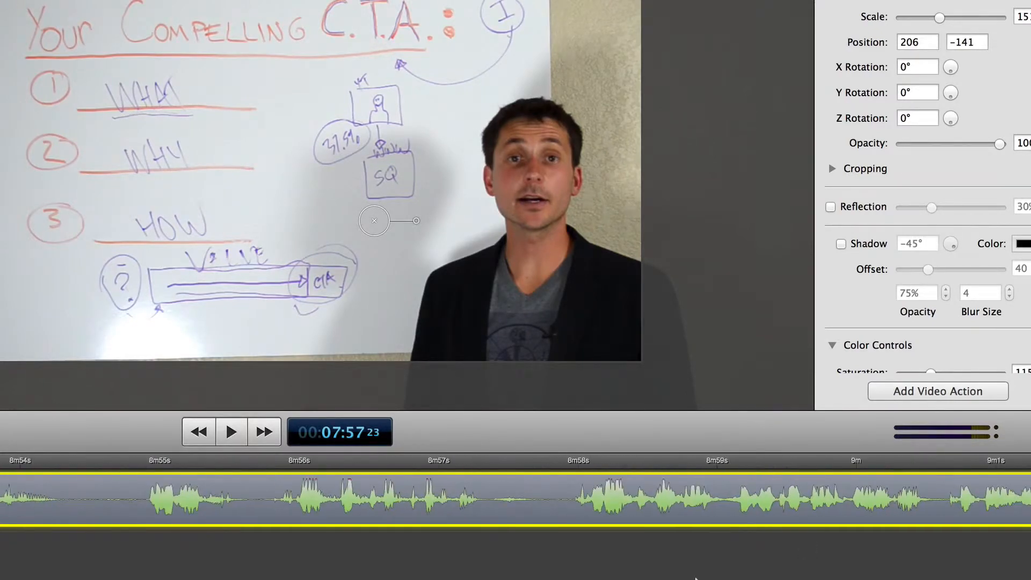
pyautogui.hscroll(20, 696, 579)
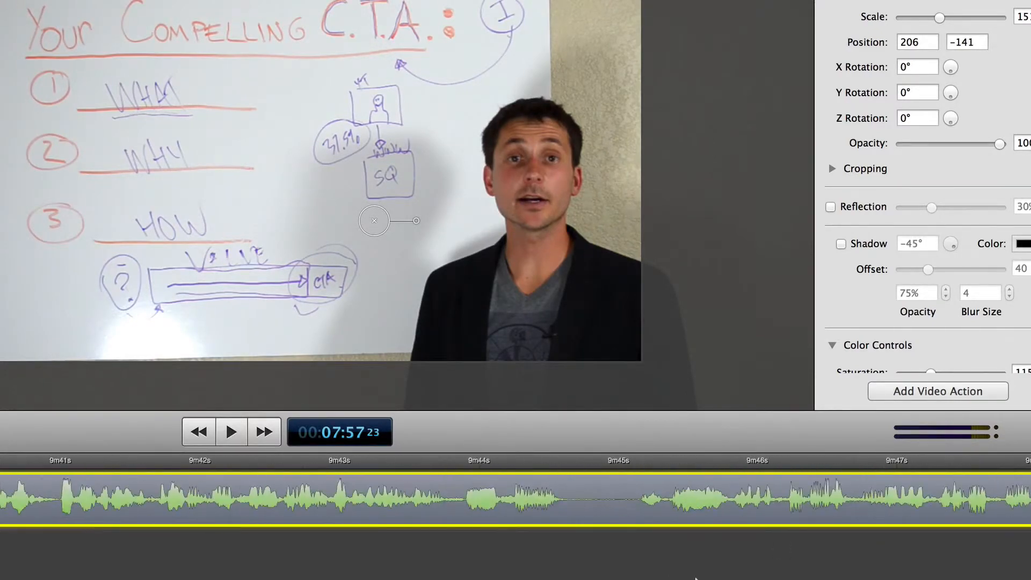
pyautogui.hscroll(20, 695, 579)
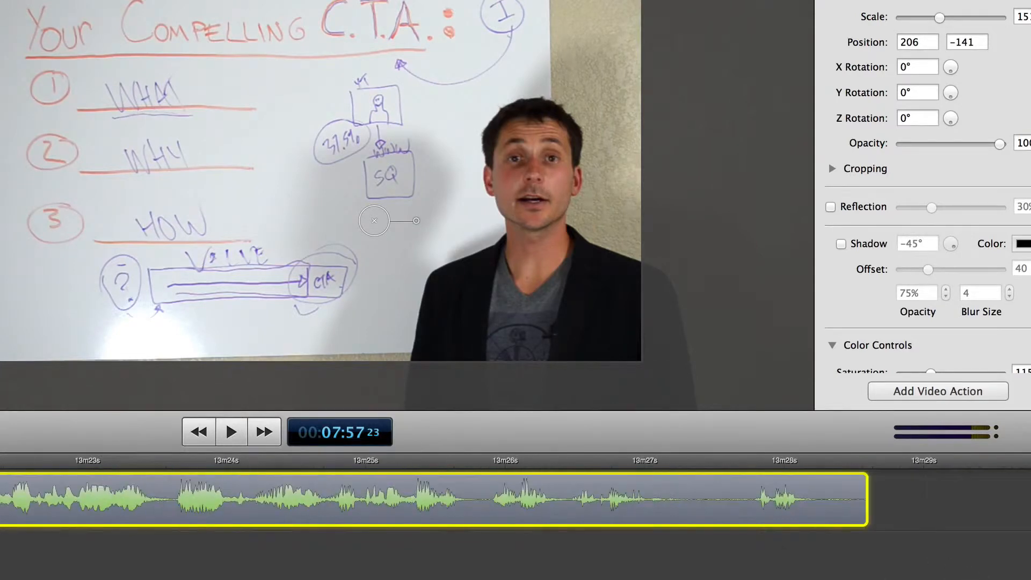
pyautogui.click(788, 460)
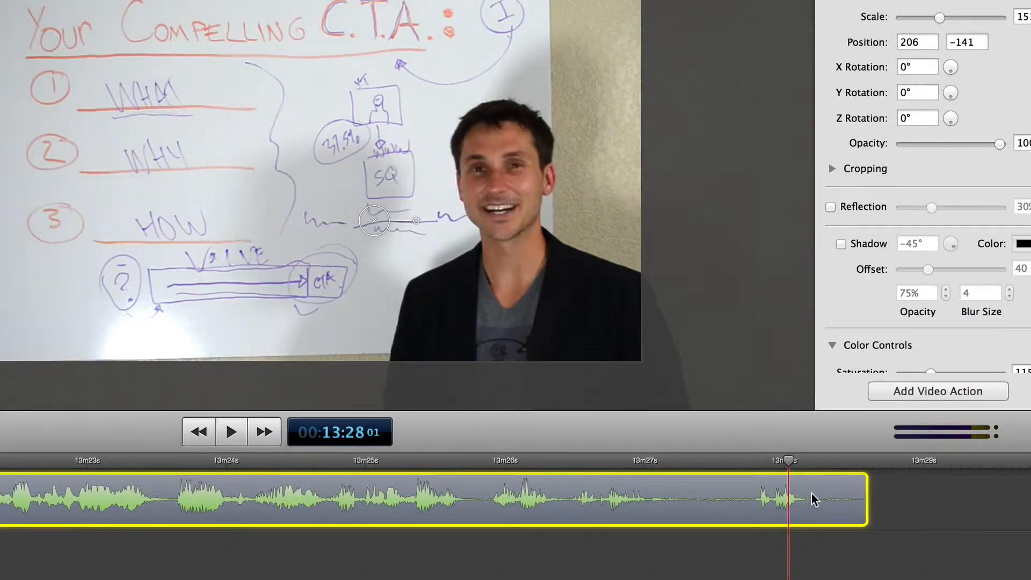
pyautogui.rightClick(810, 493)
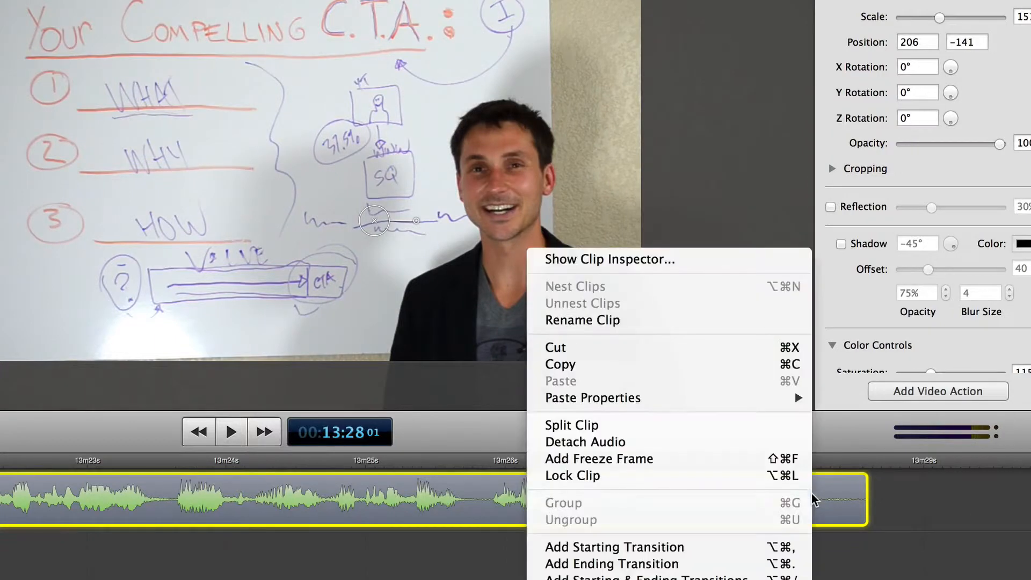
pyautogui.click(679, 564)
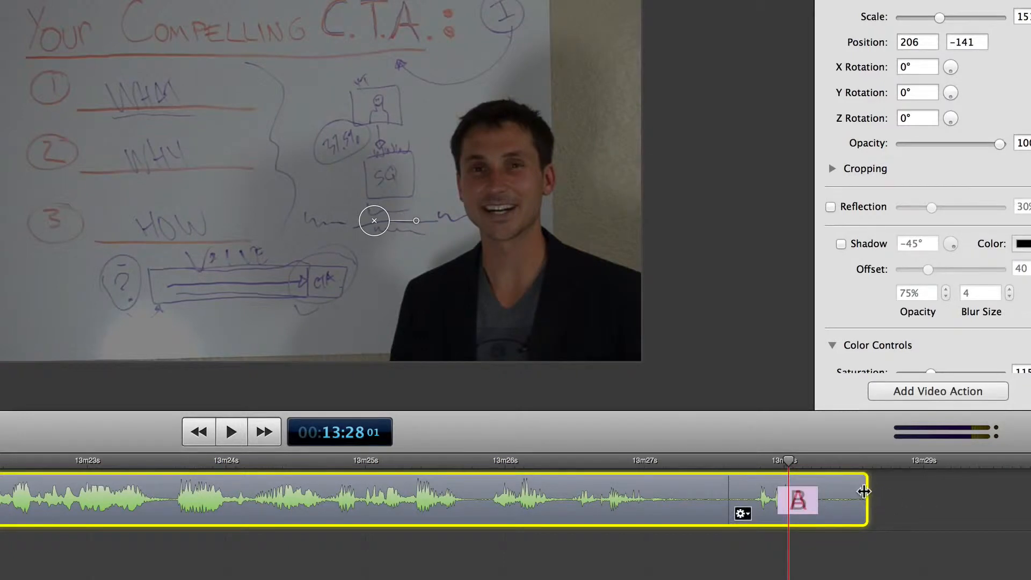
# - Extend the last clip's end to about 13m29s and start its Cross Dissolve just after the final words, checking its transition settings
pyautogui.moveTo(865, 490); pyautogui.dragTo(932, 494)
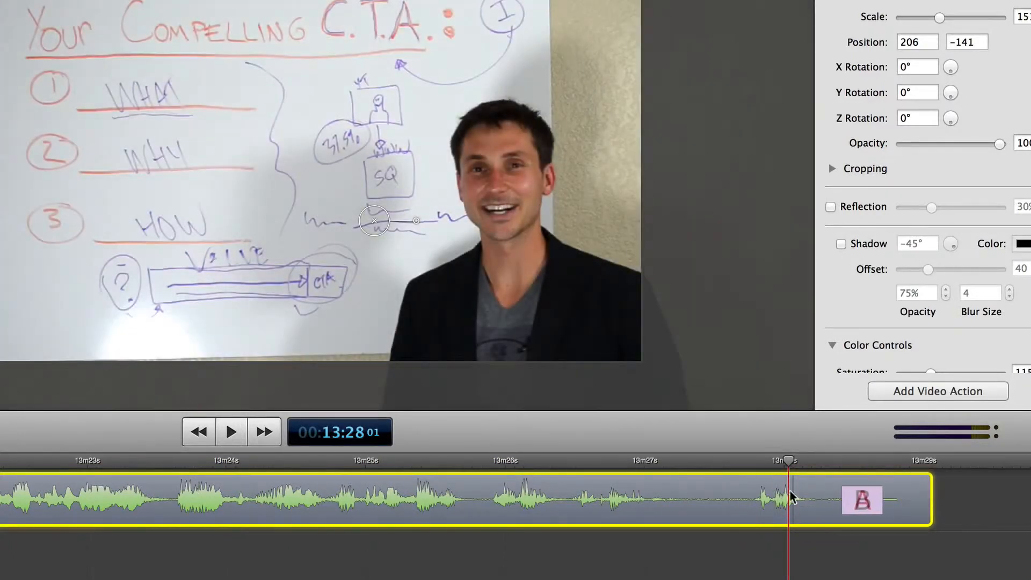
pyautogui.moveTo(789, 495)
pyautogui.mouseDown()
pyautogui.moveTo(644, 475)
pyautogui.moveTo(628, 497)
pyautogui.moveTo(810, 497)
pyautogui.moveTo(798, 497)
pyautogui.mouseUp()
pyautogui.doubleClick(866, 507)
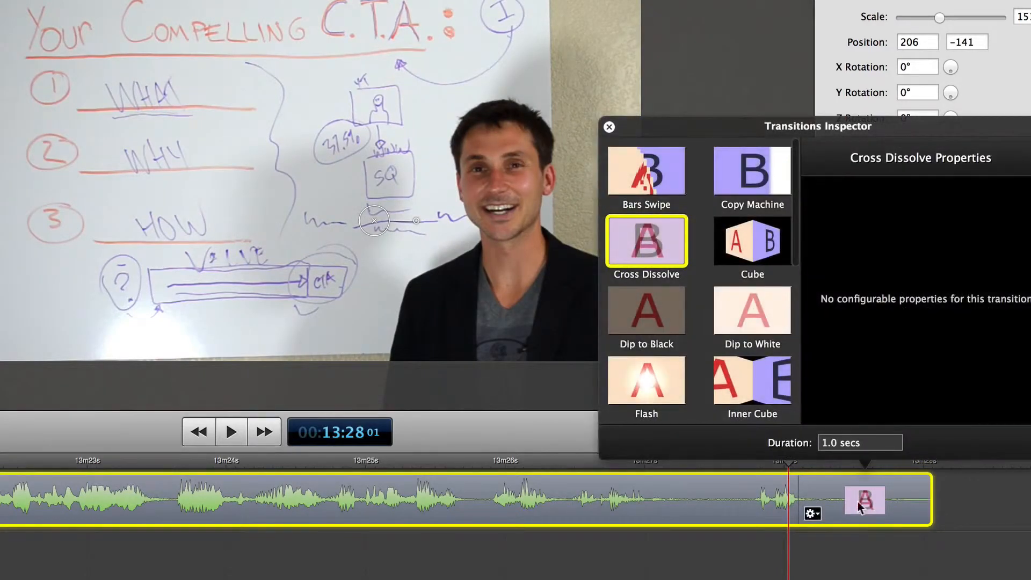
pyautogui.click(665, 230)
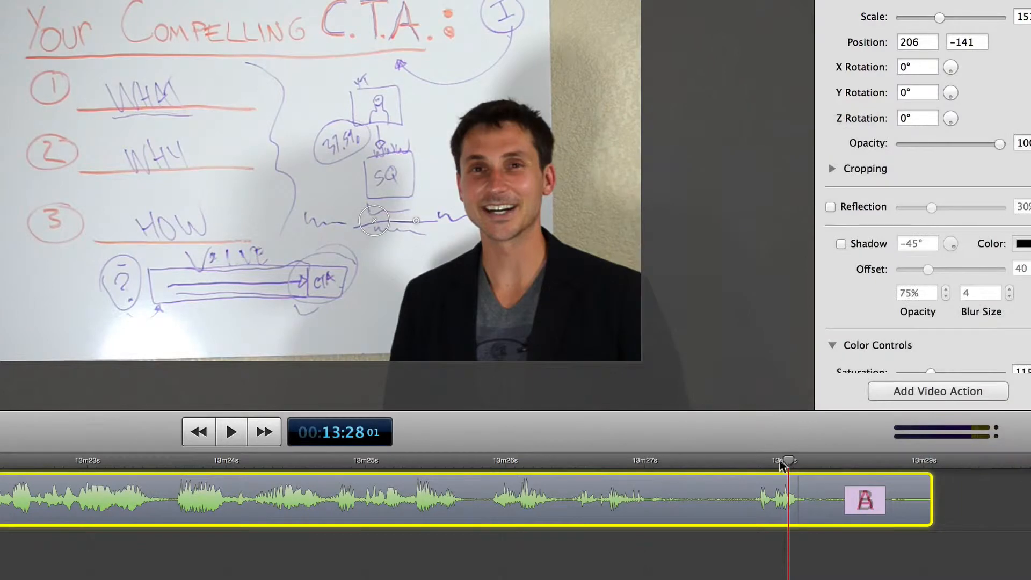
# - Play back and scrub the last seconds of the video to preview the closing fade-out
pyautogui.click(726, 459)
pyautogui.click(555, 461)
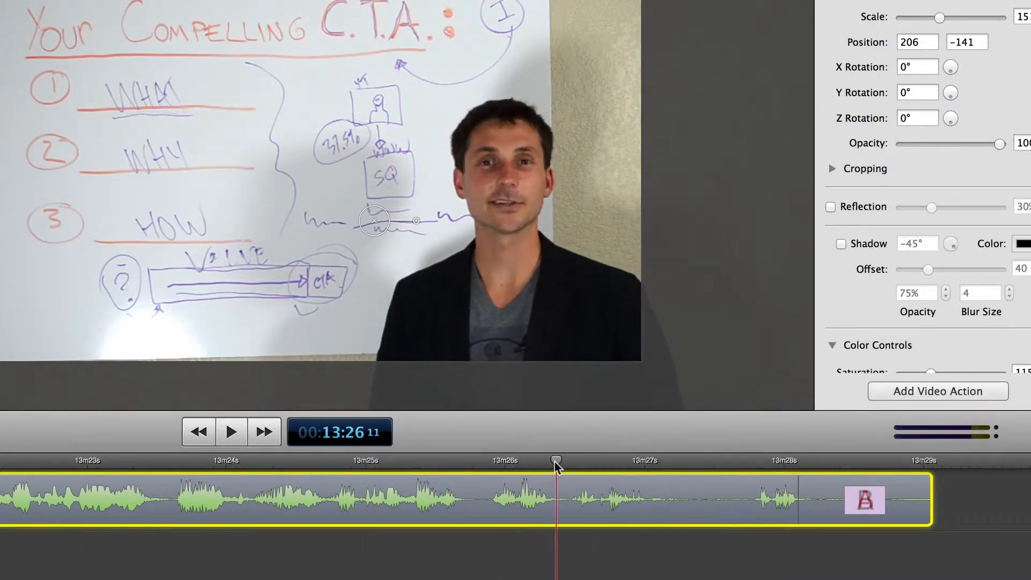
pyautogui.press('space')
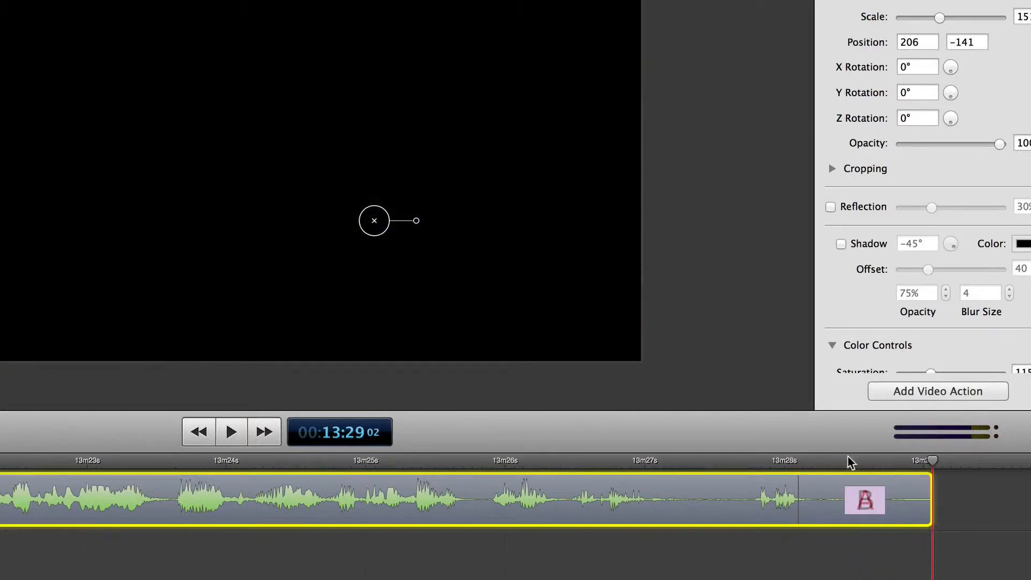
pyautogui.moveTo(756, 457); pyautogui.dragTo(907, 453)
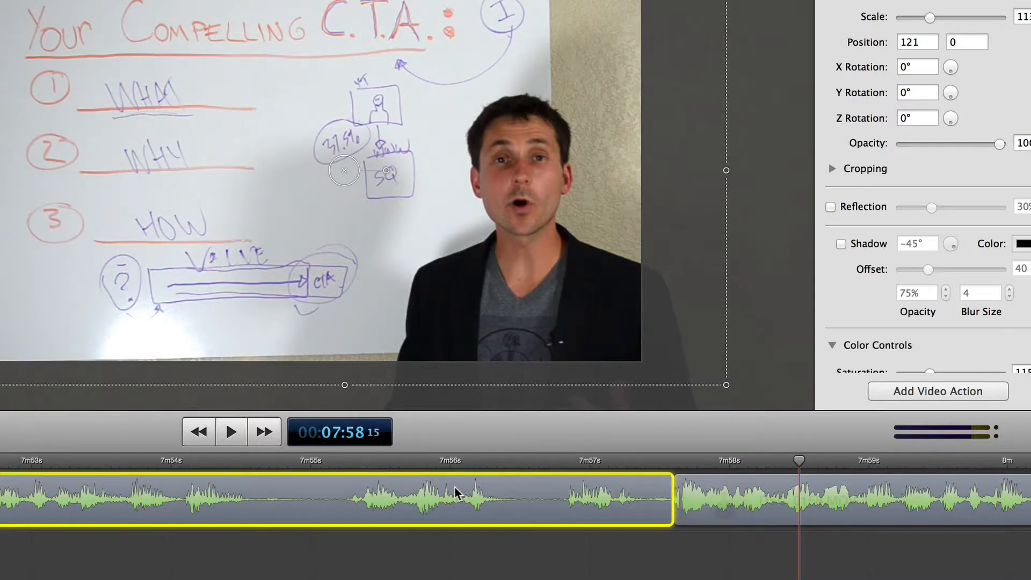
# - Compare the scale and position settings of the two clips on either side of the cut
pyautogui.moveTo(697, 494)
pyautogui.click(725, 503)
pyautogui.click(617, 485)
pyautogui.click(766, 483)
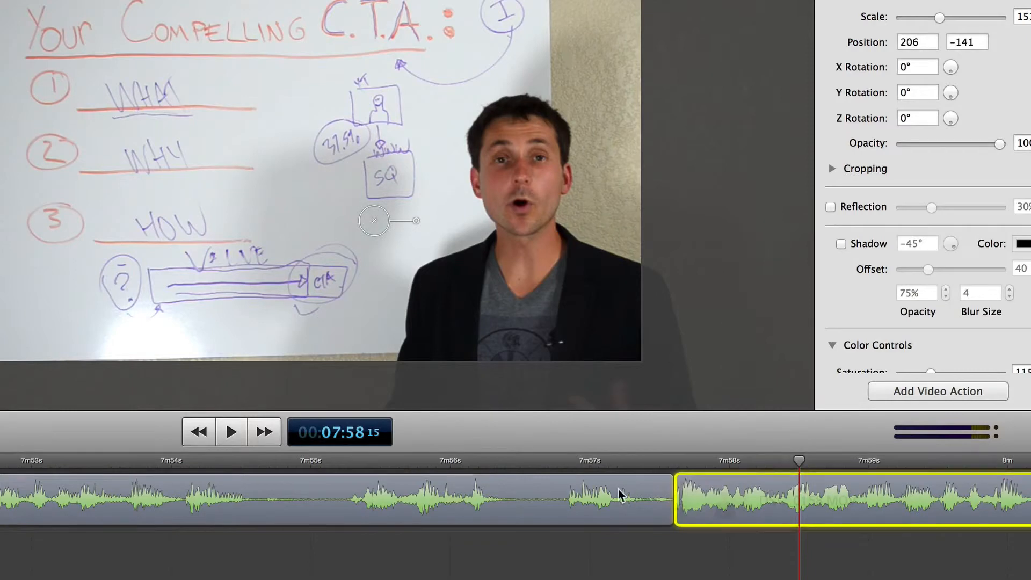
# - Move the second clip later to open a gap at the cut and add an ending transition to the first clip
pyautogui.moveTo(705, 498); pyautogui.dragTo(769, 494)
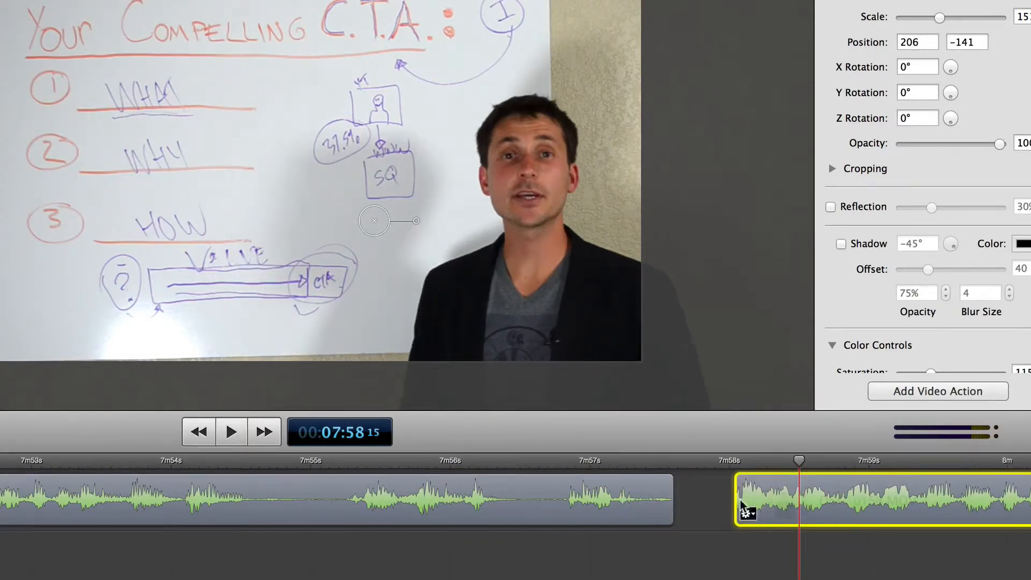
pyautogui.click(607, 495)
pyautogui.rightClick(605, 489)
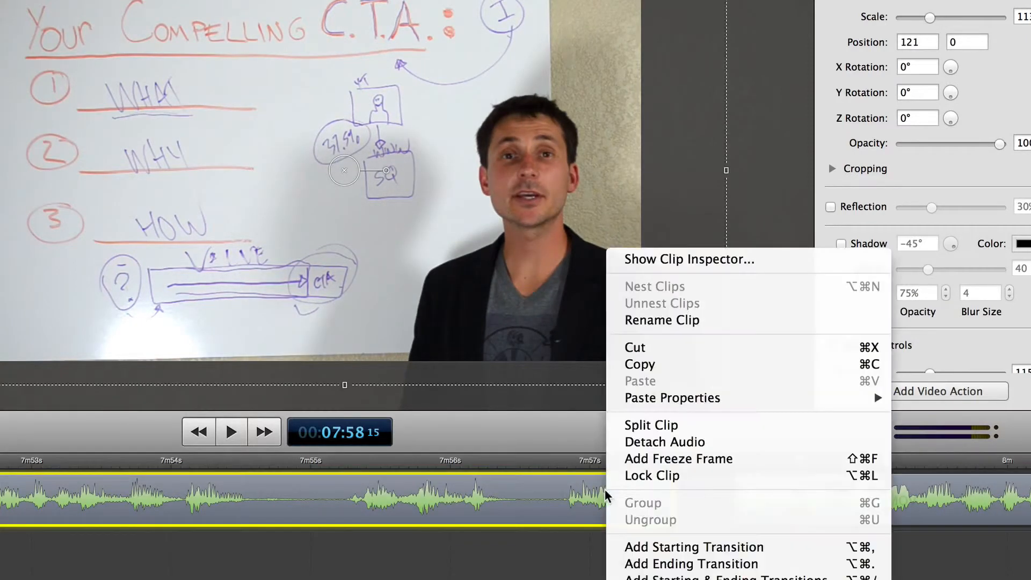
pyautogui.click(680, 563)
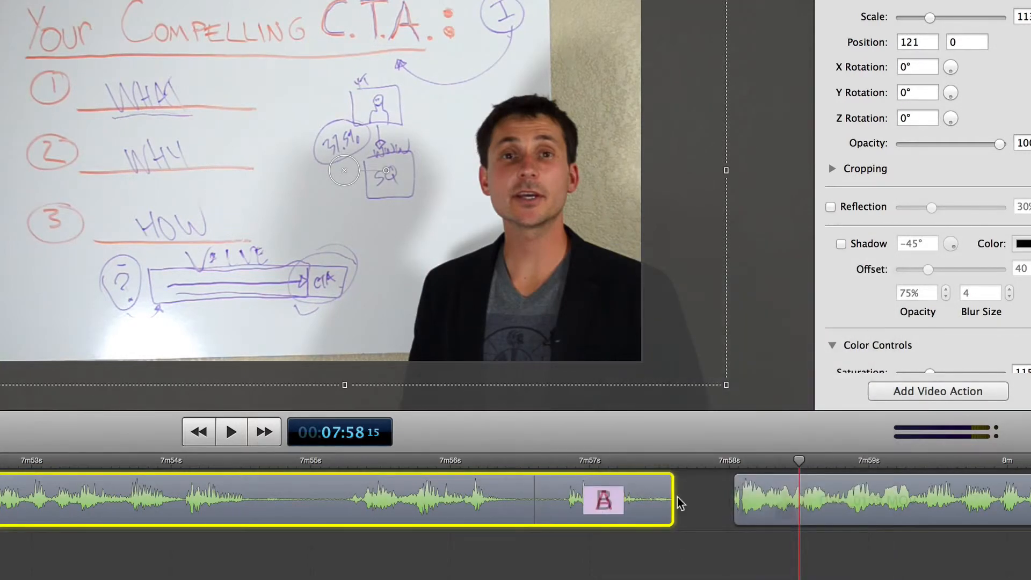
# - Widen the gap, shorten the first clip's ending transition to start just after its last words past 7m57s, and preview it
pyautogui.moveTo(801, 497); pyautogui.dragTo(981, 487)
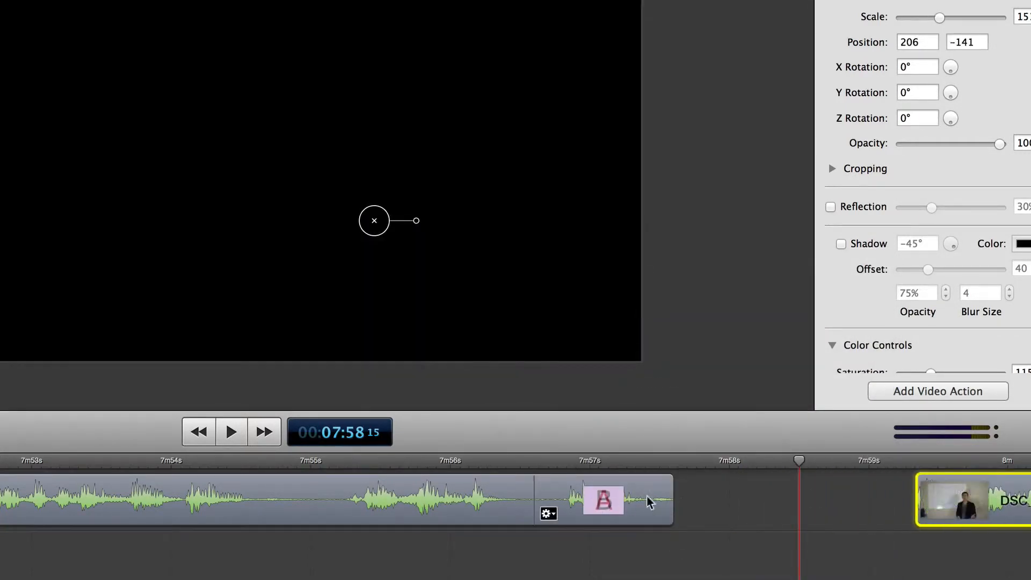
pyautogui.click(669, 489)
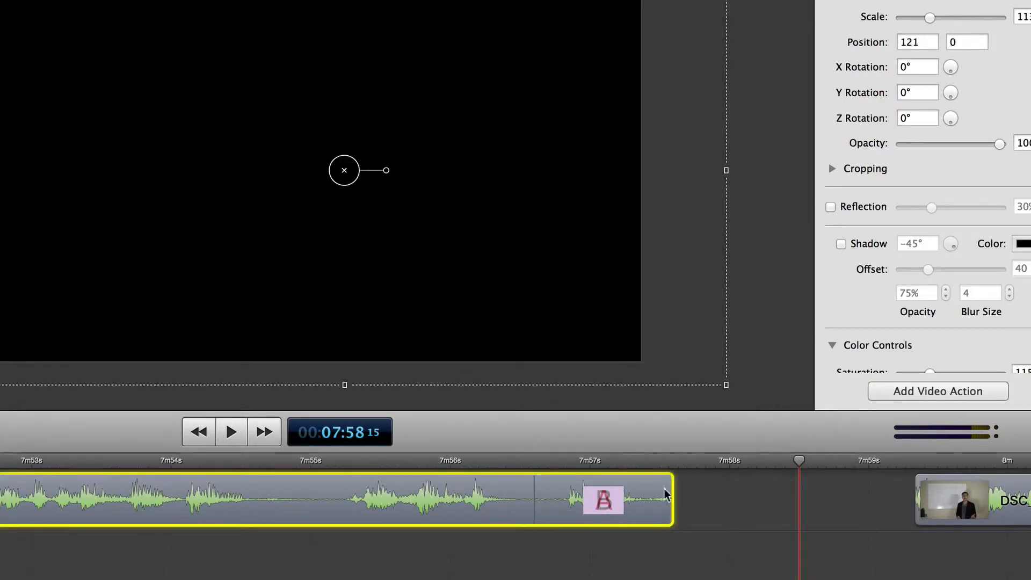
pyautogui.moveTo(533, 491); pyautogui.dragTo(605, 507)
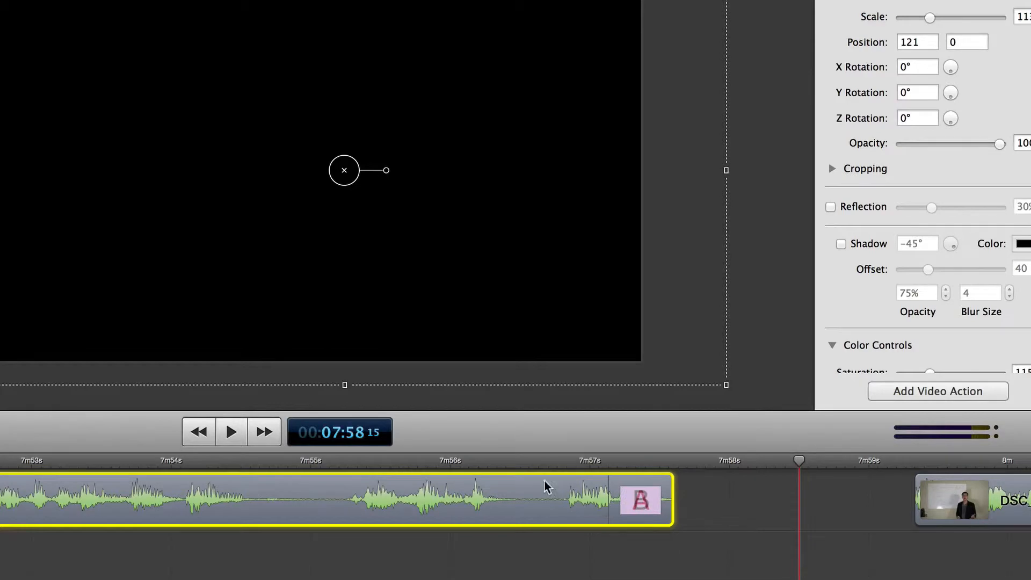
pyautogui.click(549, 463)
pyautogui.press('space')
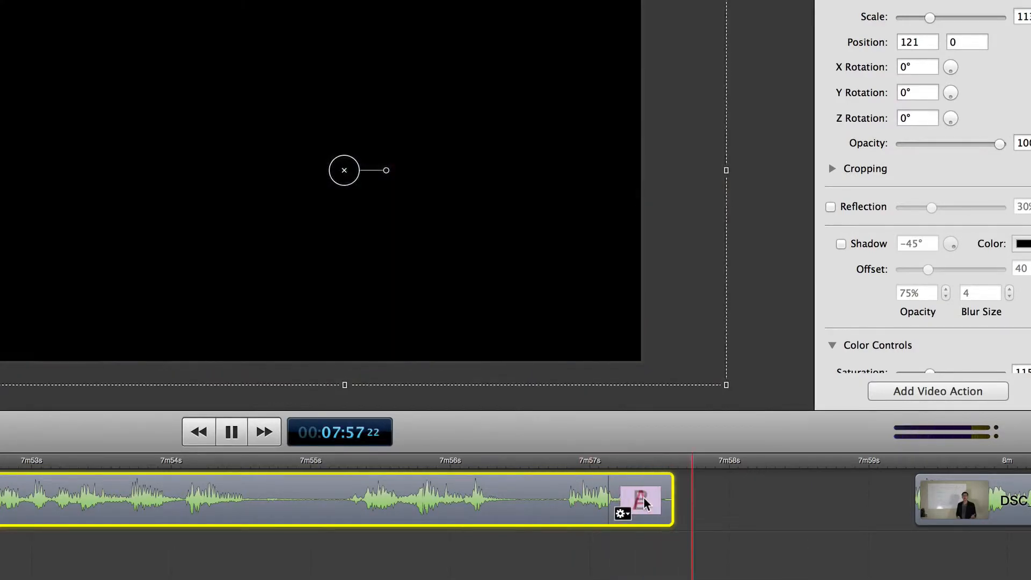
pyautogui.press('space')
pyautogui.moveTo(593, 463); pyautogui.dragTo(671, 464)
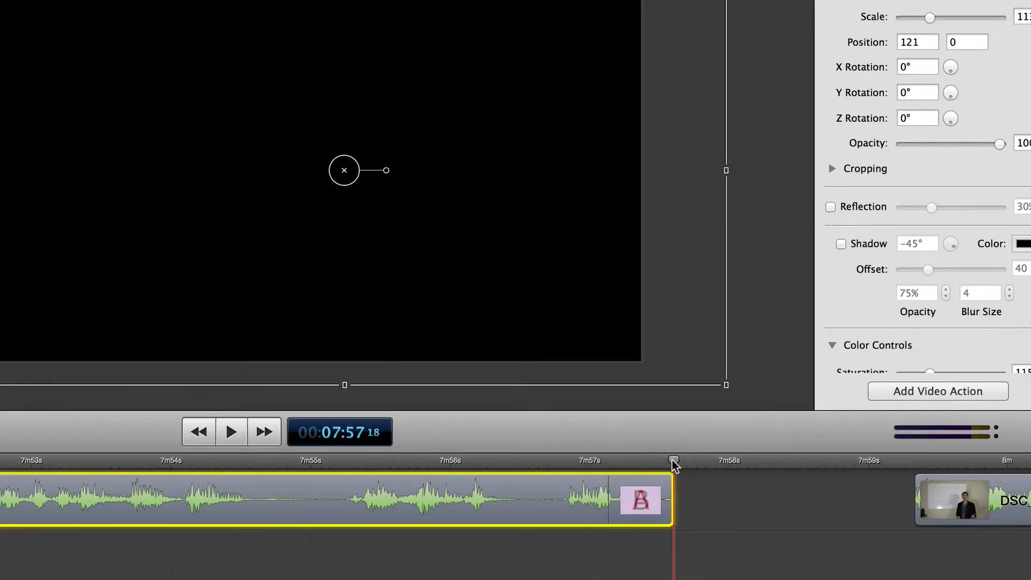
# - Move the second clip back to start at about 7m58s and add a starting transition to it
pyautogui.moveTo(971, 491); pyautogui.dragTo(781, 488)
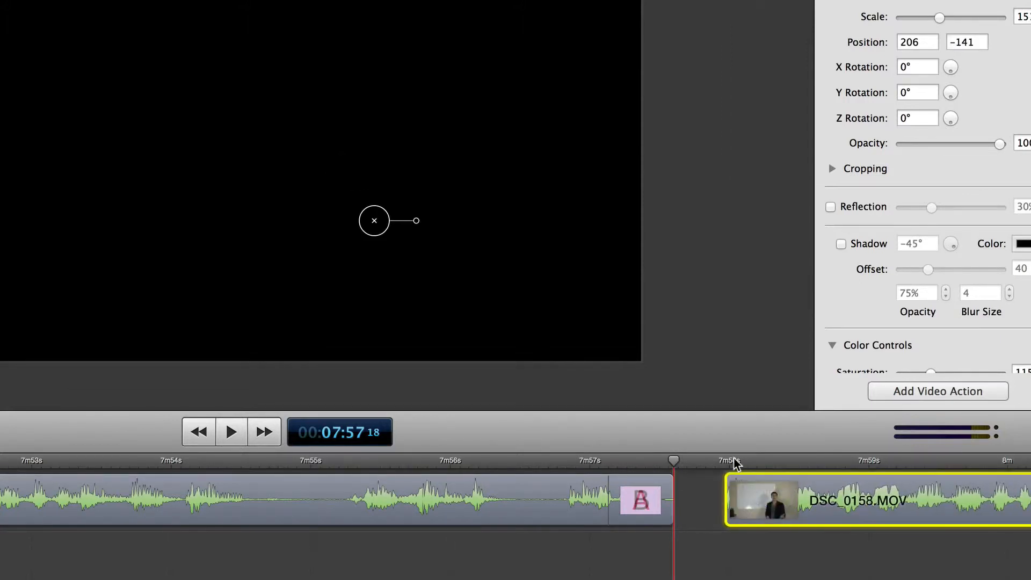
pyautogui.rightClick(750, 491)
pyautogui.click(815, 546)
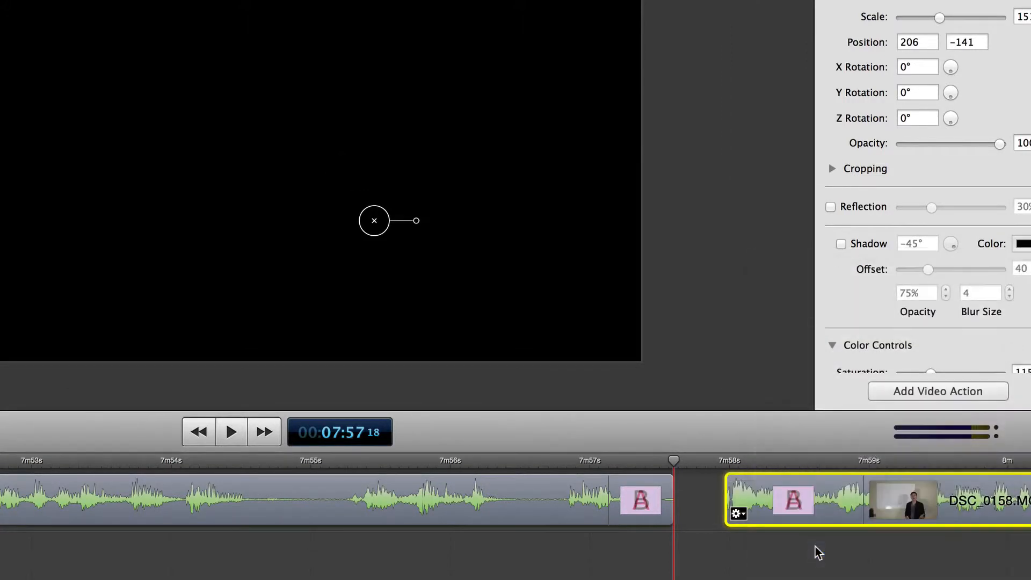
# - Extend the second clip's start into the silence before the speech and shorten its starting transition to end before the first words
pyautogui.moveTo(800, 492); pyautogui.dragTo(936, 491)
pyautogui.moveTo(860, 485); pyautogui.dragTo(788, 481)
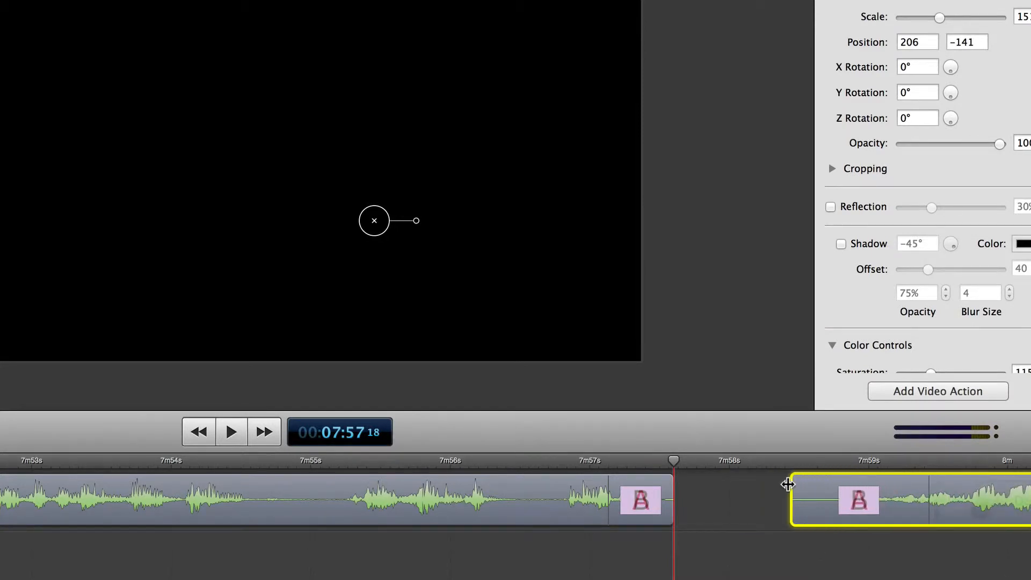
pyautogui.moveTo(928, 479); pyautogui.dragTo(872, 488)
pyautogui.moveTo(787, 496); pyautogui.dragTo(764, 495)
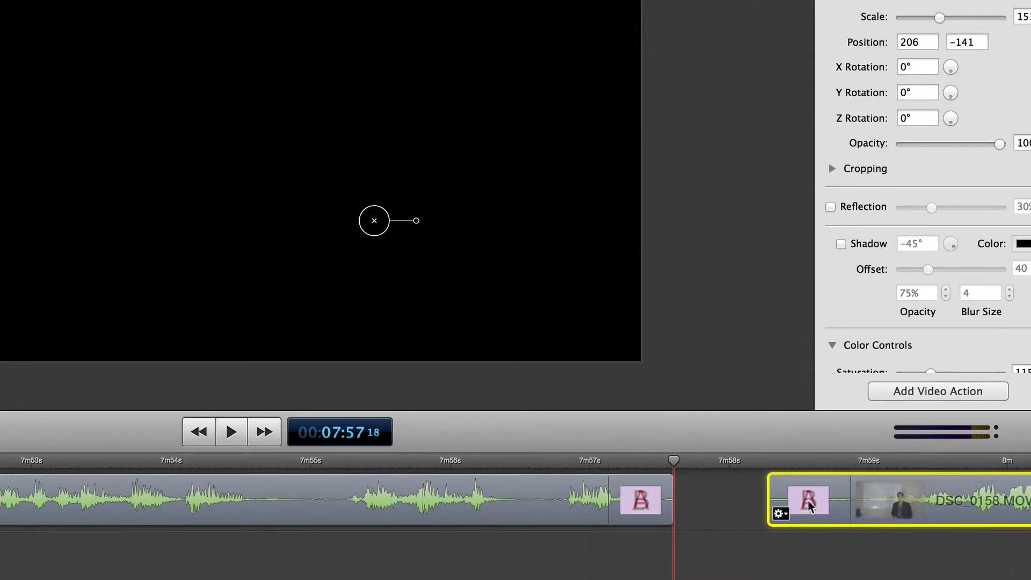
pyautogui.moveTo(849, 486); pyautogui.dragTo(859, 486)
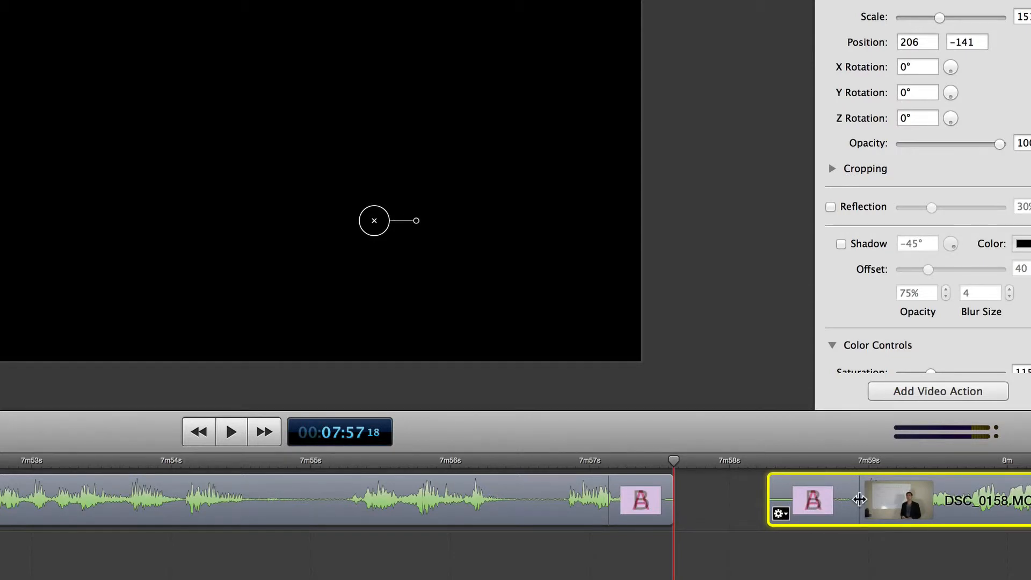
# - Butt the second clip against the first clip's end and play back and scrub the fade across the cut
pyautogui.moveTo(918, 491); pyautogui.dragTo(826, 491)
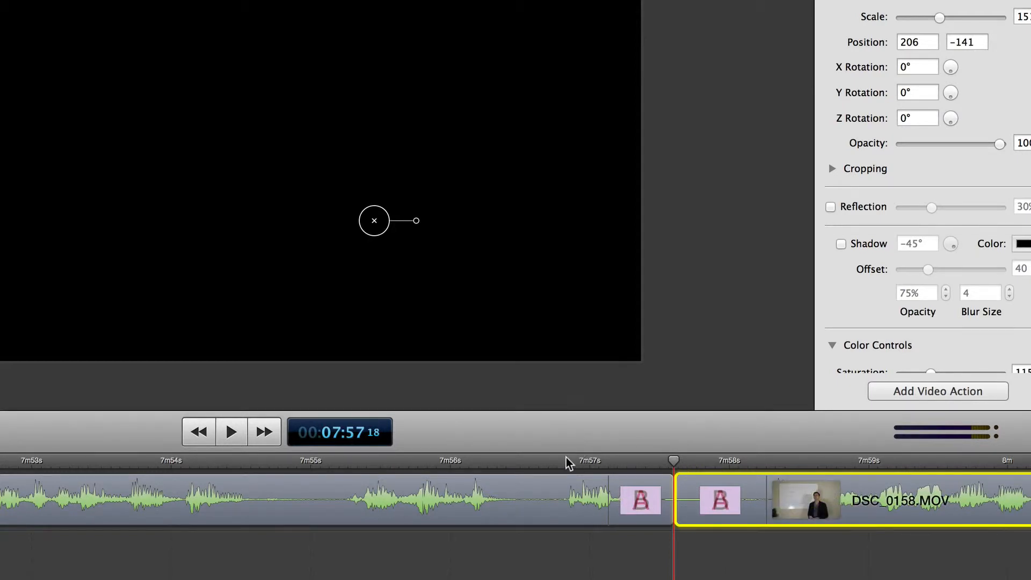
pyautogui.click(474, 460)
pyautogui.press('space')
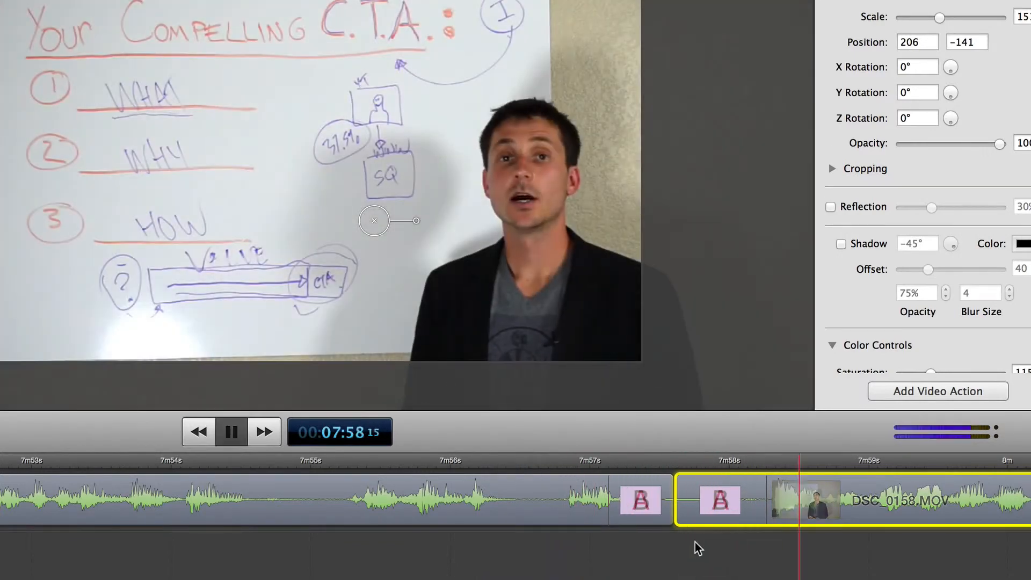
pyautogui.press('space')
pyautogui.moveTo(653, 458); pyautogui.dragTo(740, 446)
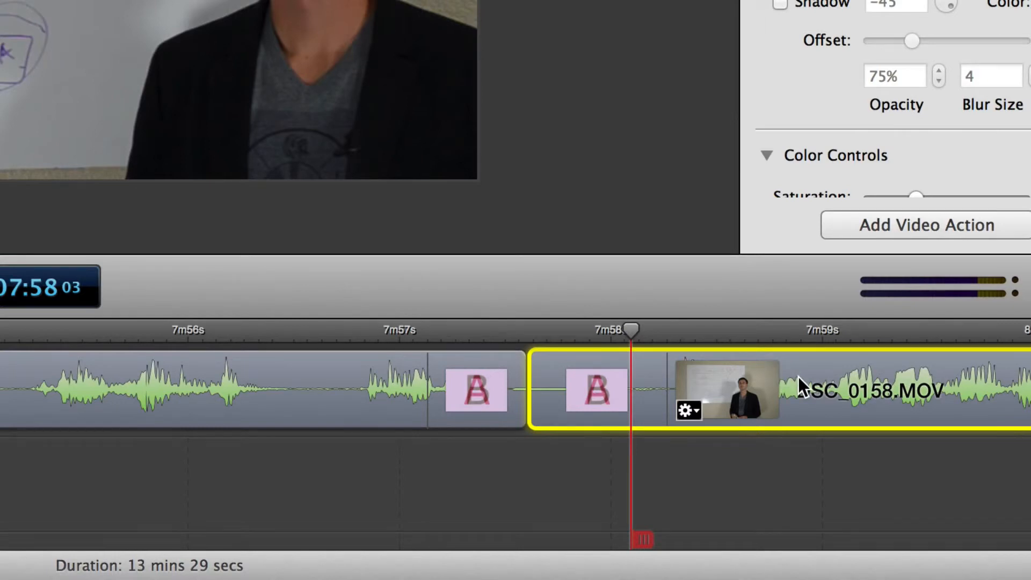
# - Move the second clip to the track below so its starting transition overlaps the first clip's ending transition, and play back the blend
pyautogui.moveTo(797, 376); pyautogui.dragTo(742, 463)
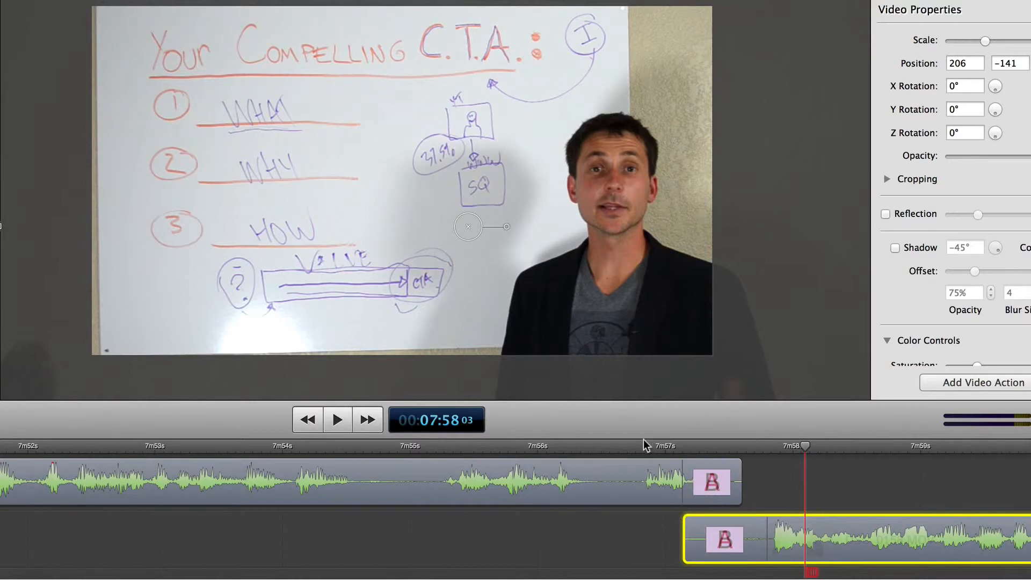
pyautogui.click(572, 446)
pyautogui.press('space')
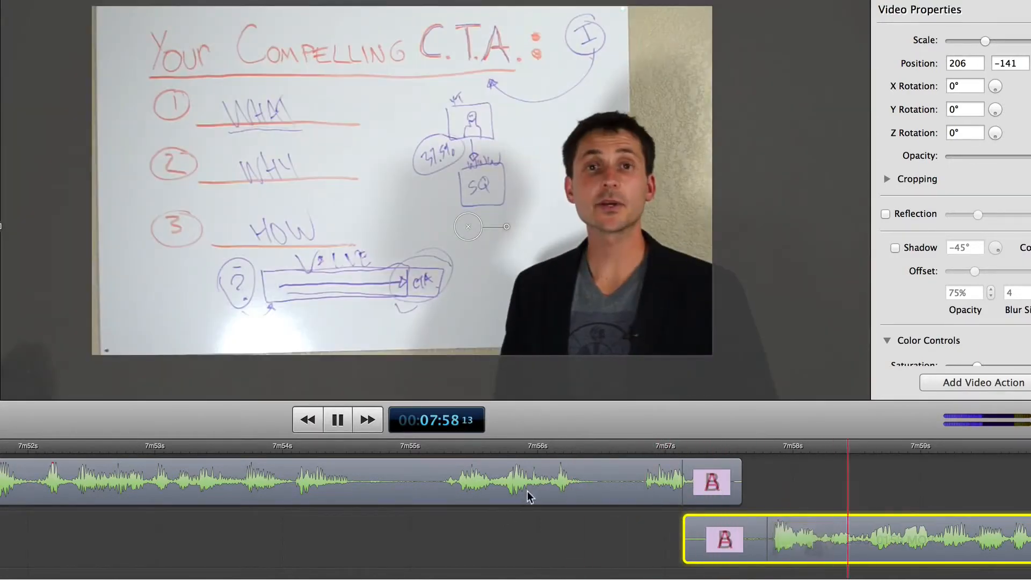
pyautogui.click(655, 450)
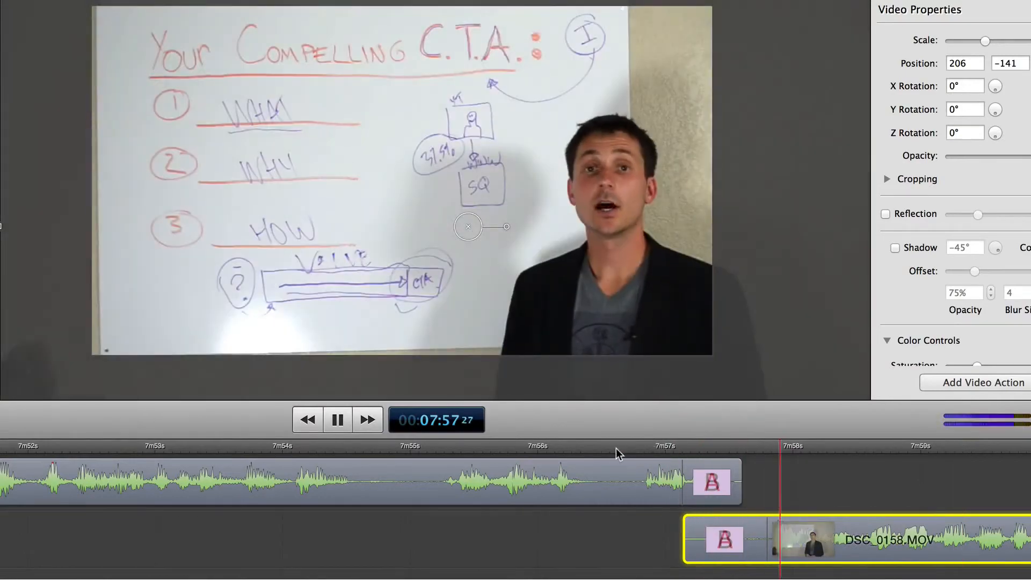
pyautogui.click(609, 449)
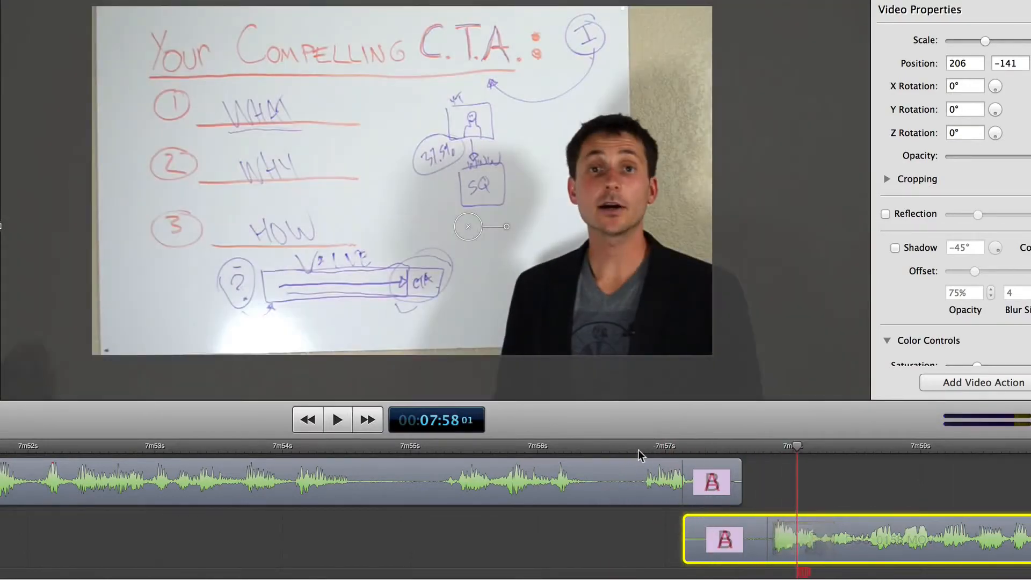
pyautogui.click(661, 449)
pyautogui.press('space')
# - Step frame by frame through the overlapping transitions from about 7m57s to inspect how the two clips blend
pyautogui.press('Right')
pyautogui.press('Right')
pyautogui.press('Right')
pyautogui.press('Right')
pyautogui.press('Right')
pyautogui.press('Right')
pyautogui.press('Right')
pyautogui.press('Right')
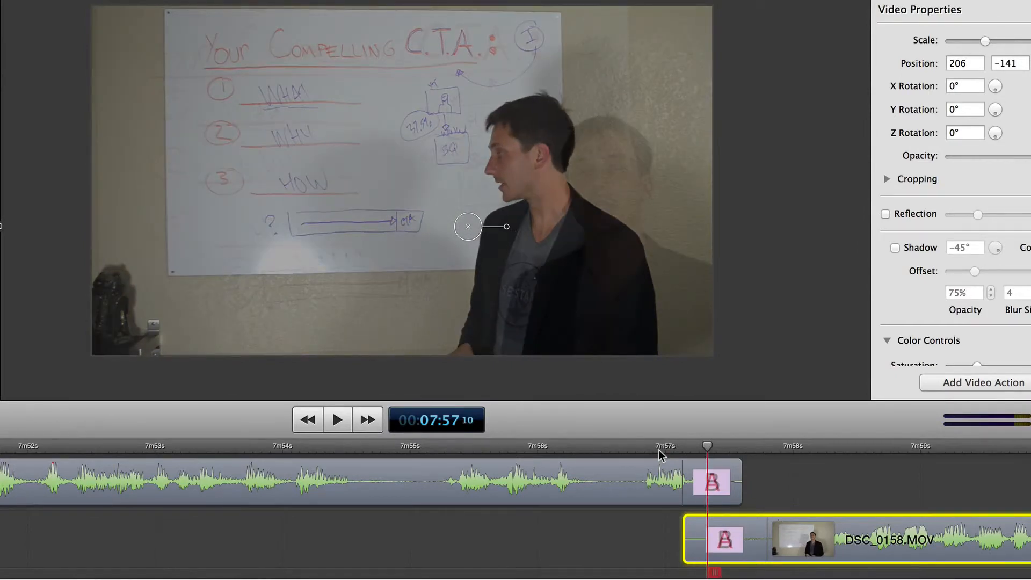
pyautogui.press('Right')
pyautogui.press('Right')
pyautogui.press('Right')
pyautogui.press('Right')
pyautogui.press('Right')
pyautogui.press('Right')
pyautogui.press('Right')
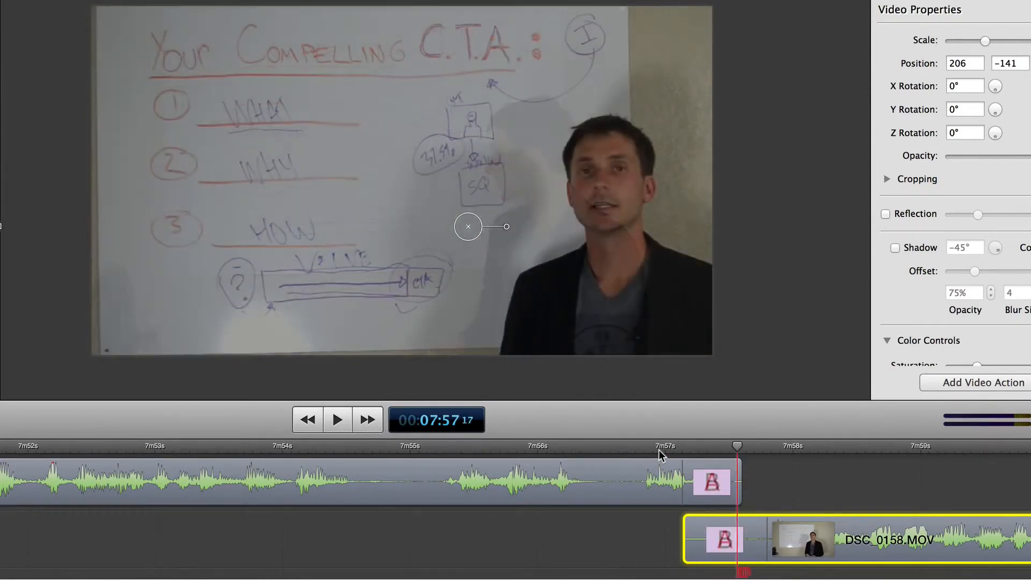
pyautogui.press('Right')
pyautogui.press('Right')
pyautogui.press('Right')
pyautogui.press('Right')
pyautogui.press('Right')
pyautogui.press('Right')
pyautogui.press('Right')
pyautogui.press('Right')
pyautogui.press('Right')
pyautogui.press('Right')
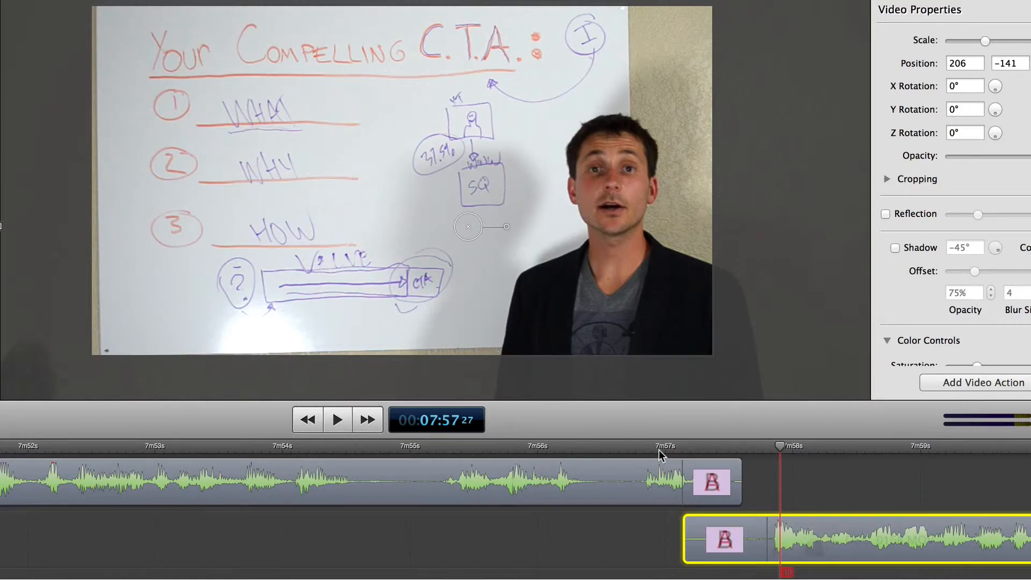
# - Move the second clip back onto the upper track, just after the first clip's end
pyautogui.moveTo(923, 527)
pyautogui.moveTo(923, 527); pyautogui.dragTo(985, 488)
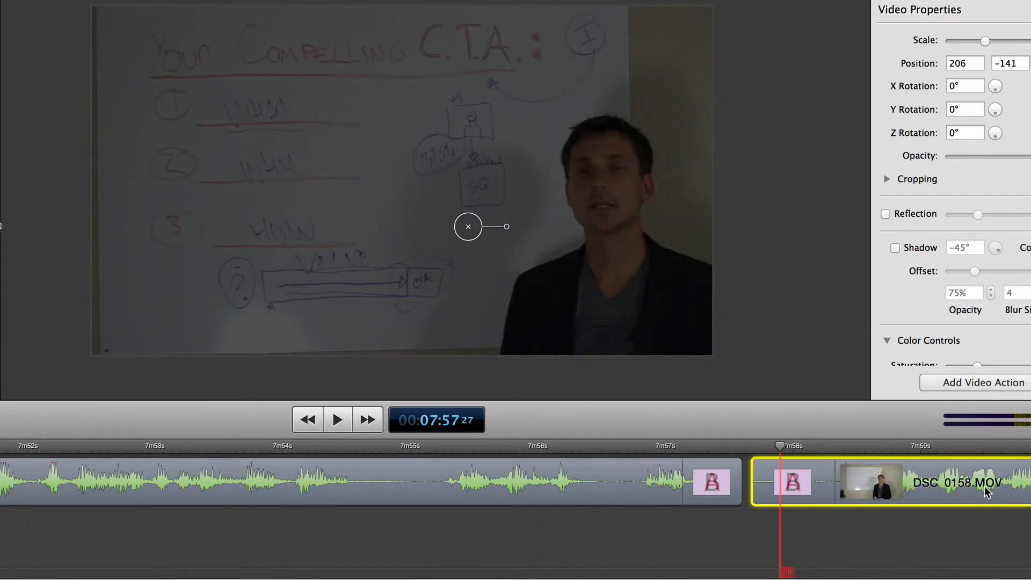